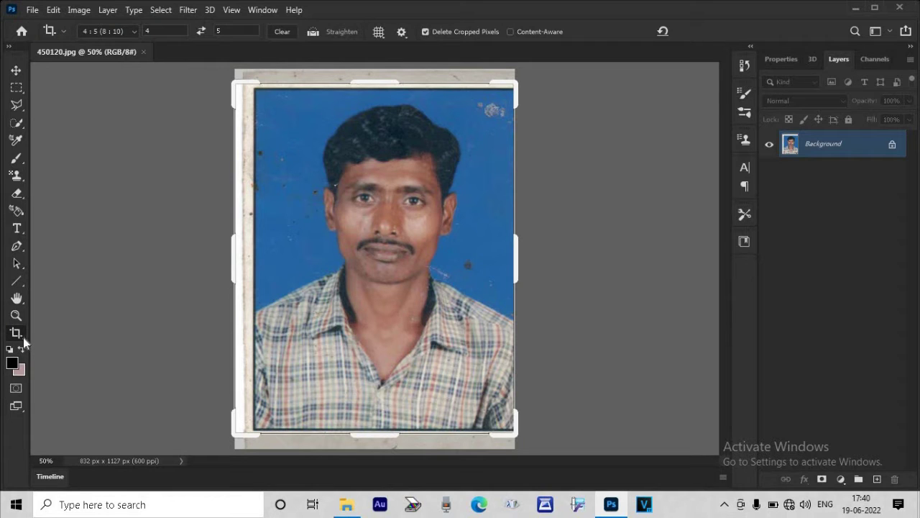
# Crop the portrait at a 4 : 5 (8 : 10) ratio so the scanned border around the photo is cut off
pyautogui.click(22, 344)
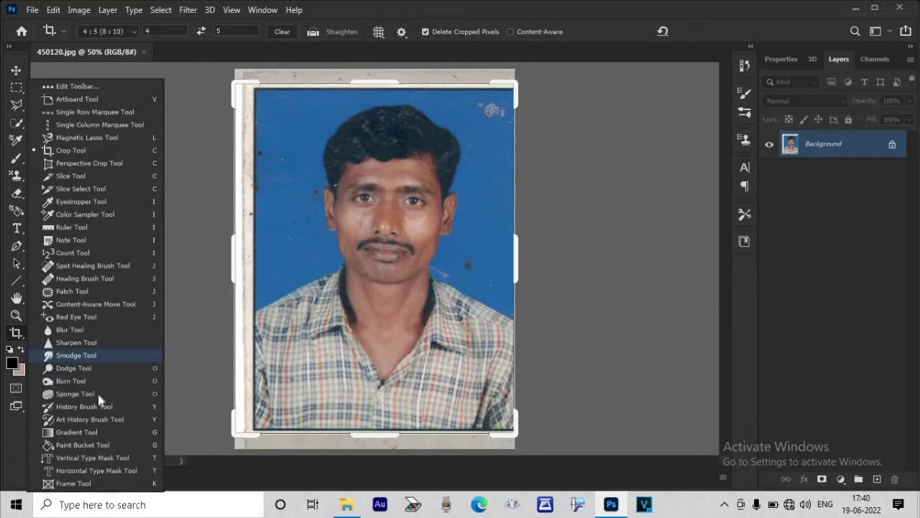
pyautogui.click(86, 152)
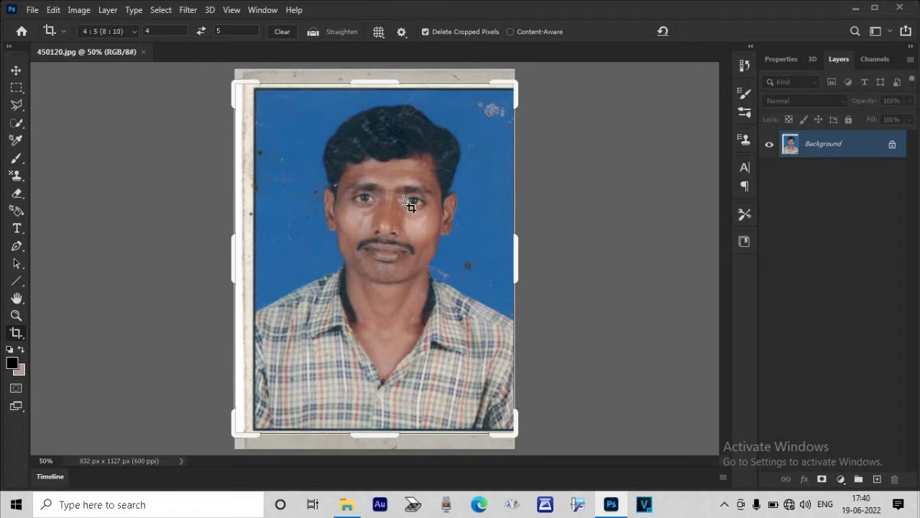
pyautogui.click(133, 30)
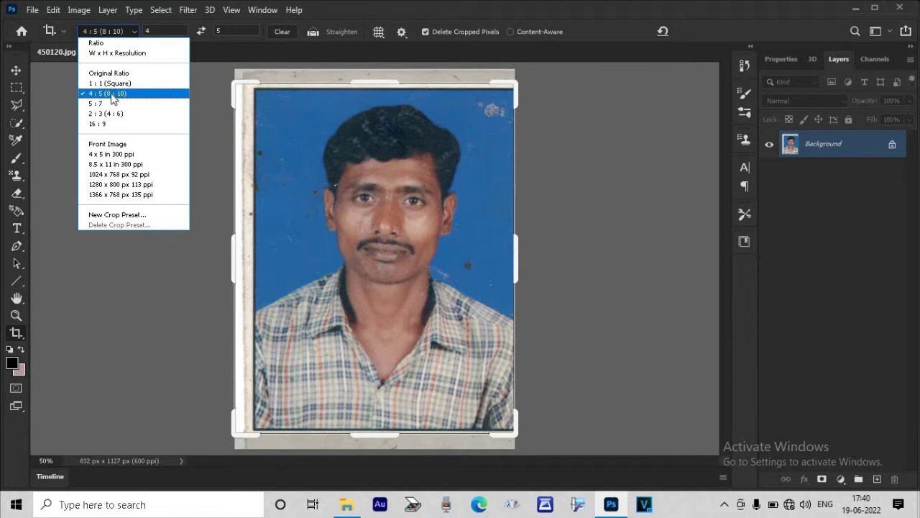
pyautogui.click(128, 96)
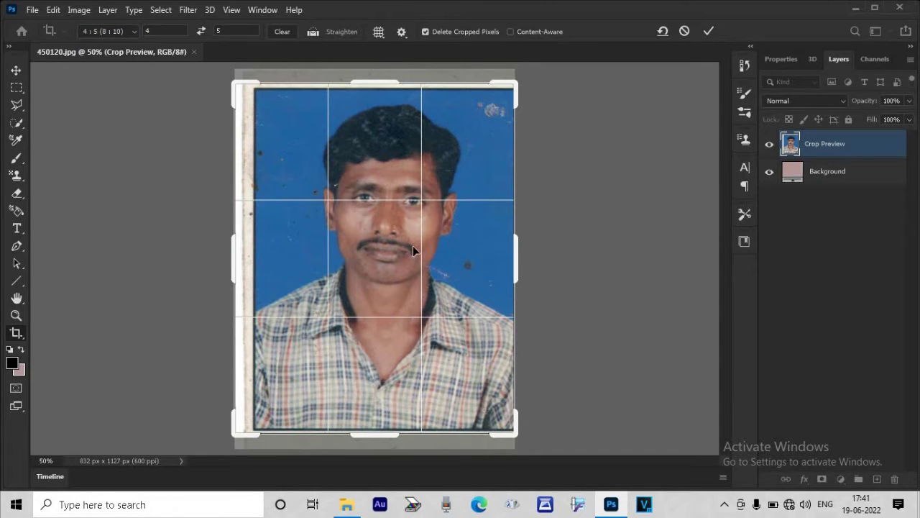
pyautogui.moveTo(235, 252); pyautogui.dragTo(244, 253)
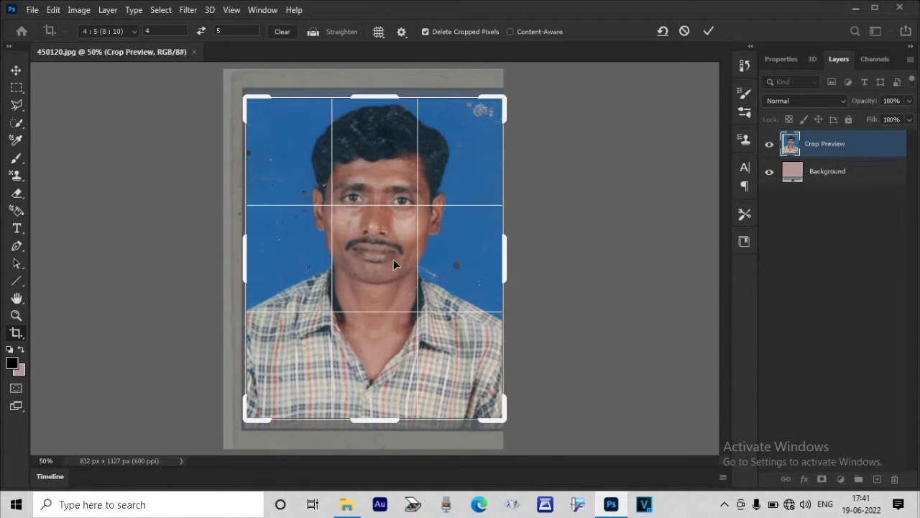
pyautogui.moveTo(528, 294); pyautogui.dragTo(527, 292)
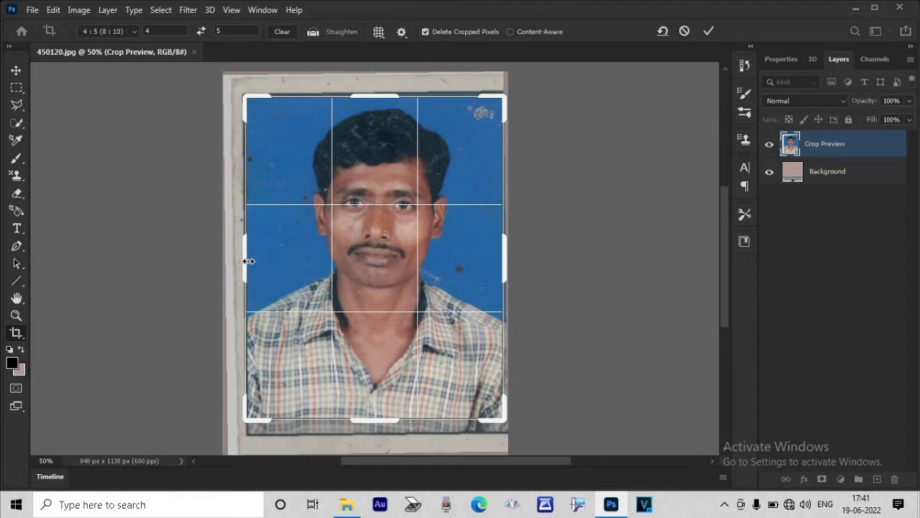
pyautogui.moveTo(247, 261); pyautogui.dragTo(253, 261)
pyautogui.moveTo(387, 285); pyautogui.dragTo(386, 287)
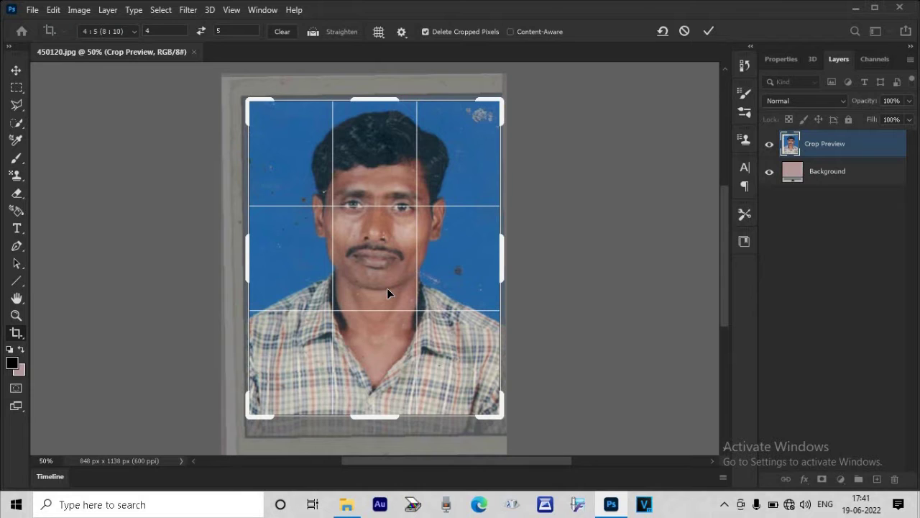
pyautogui.press('Return')
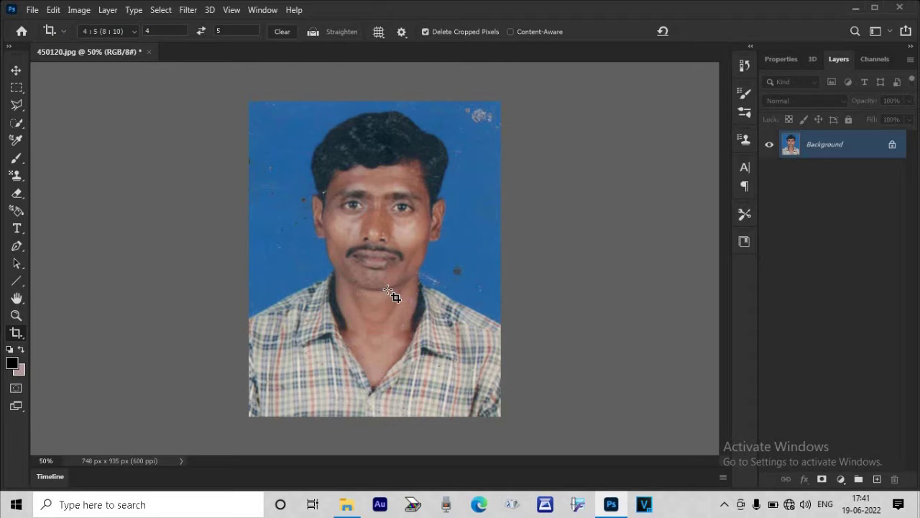
# Apply Auto Tone to the cropped portrait, comparing the photo with and without the correction
pyautogui.press('ctrl')
pyautogui.hotkey('ctrl', 'shift', 'l')
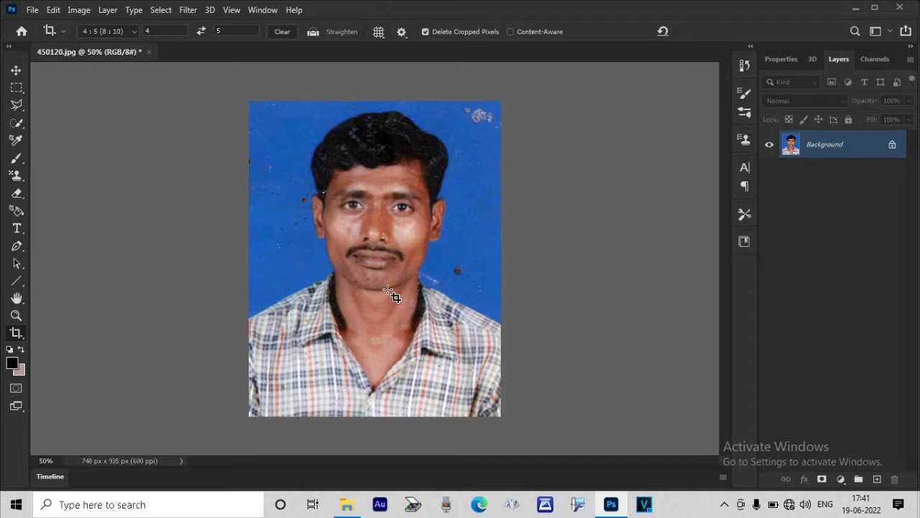
pyautogui.hotkey('ctrl', 'z')
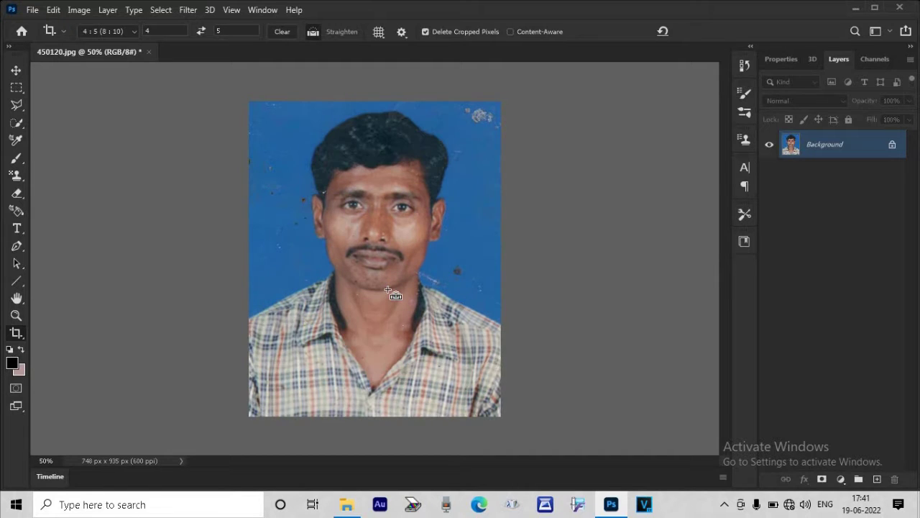
pyautogui.hotkey('ctrl', 'shift', 'z')
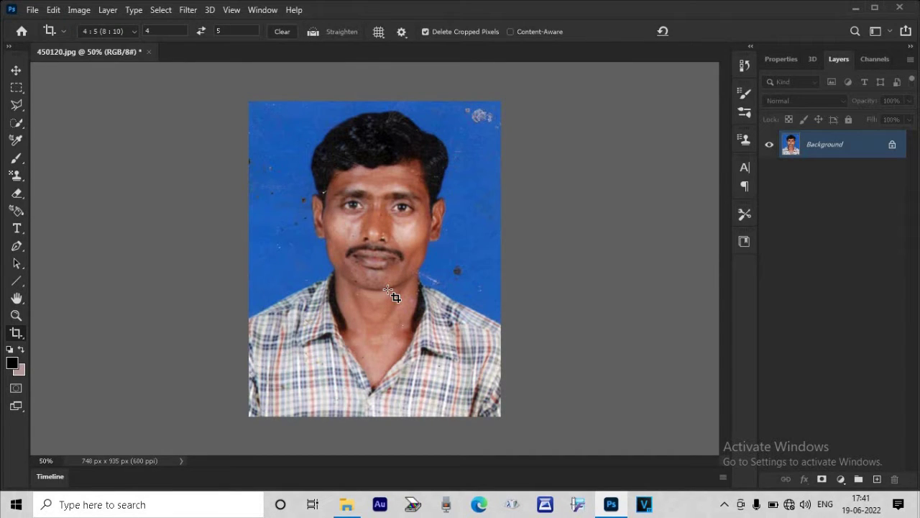
pyautogui.hotkey('ctrl', '-')
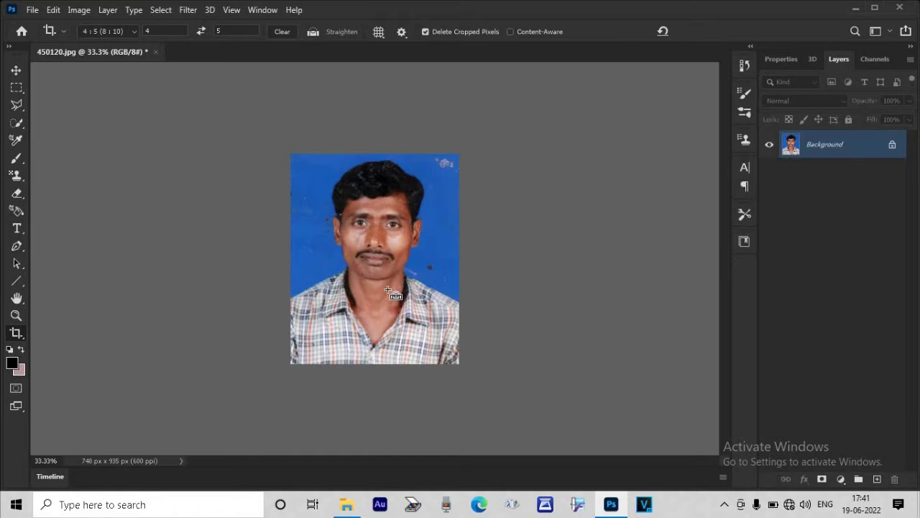
# Remove the dark spots on the cheeks and chin with the Spot Healing Brush at 18 px
pyautogui.hotkey('ctrl', '+')
pyautogui.hotkey('ctrl', '+')
pyautogui.hotkey('ctrl', '+')
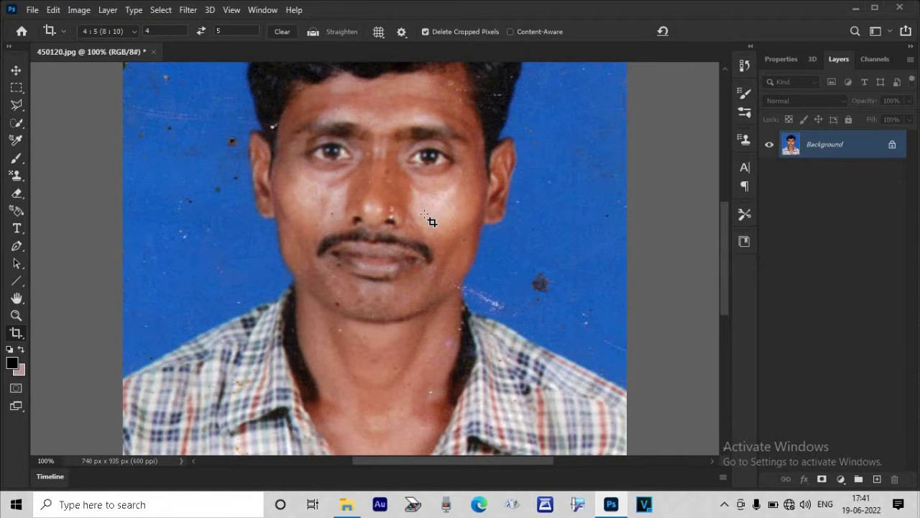
pyautogui.hotkey('ctrl', '+')
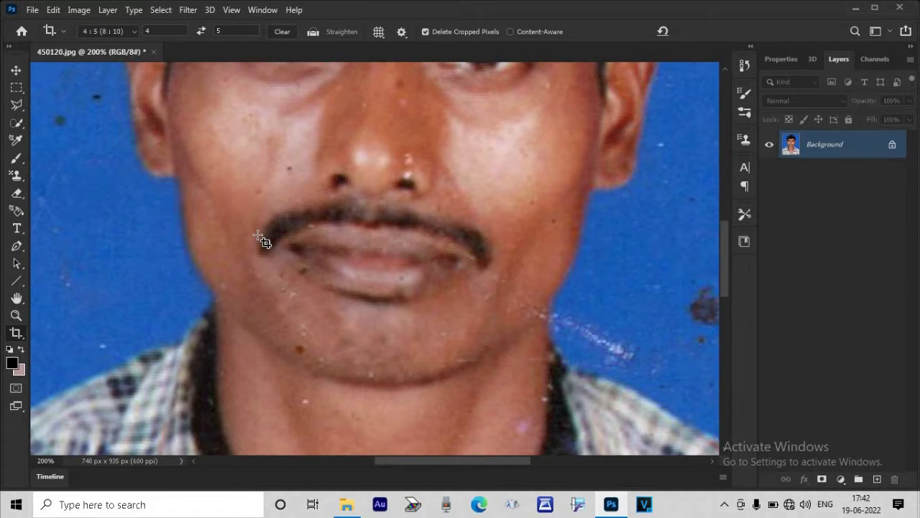
pyautogui.press('j')
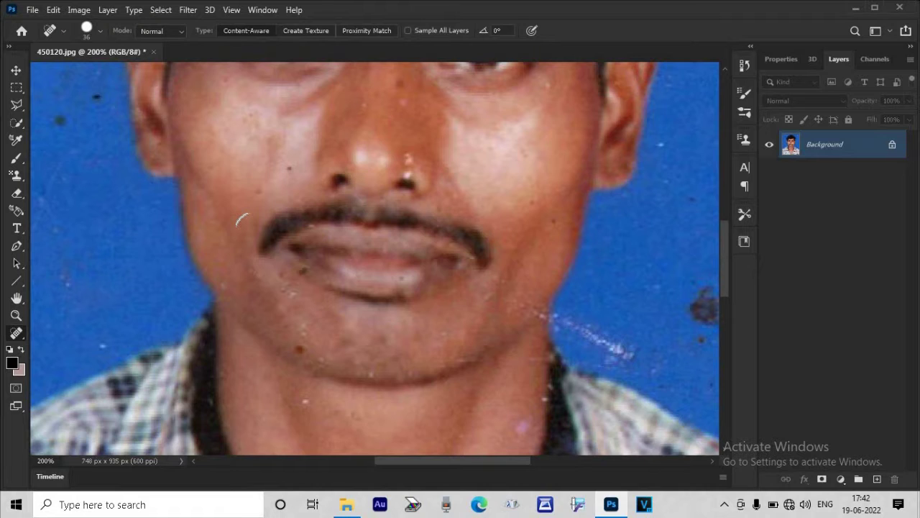
pyautogui.rightClick(16, 333)
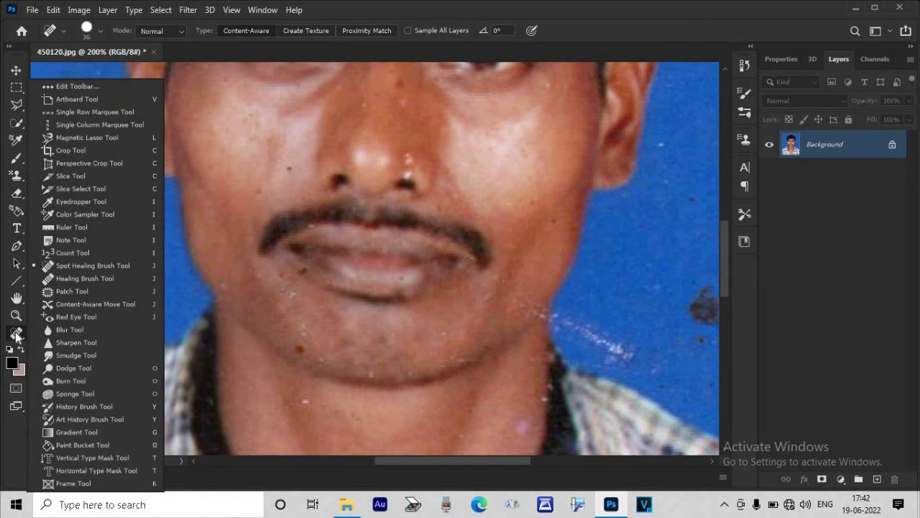
pyautogui.click(84, 271)
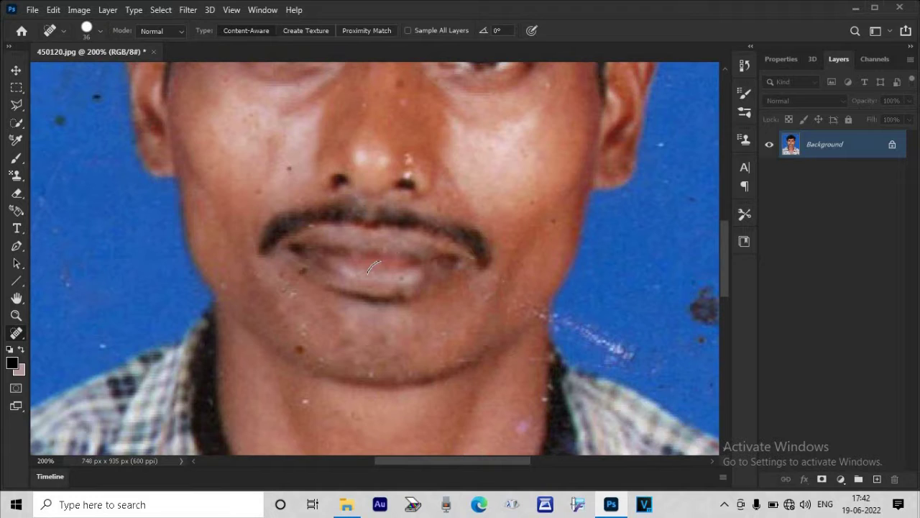
pyautogui.rightClick(427, 195)
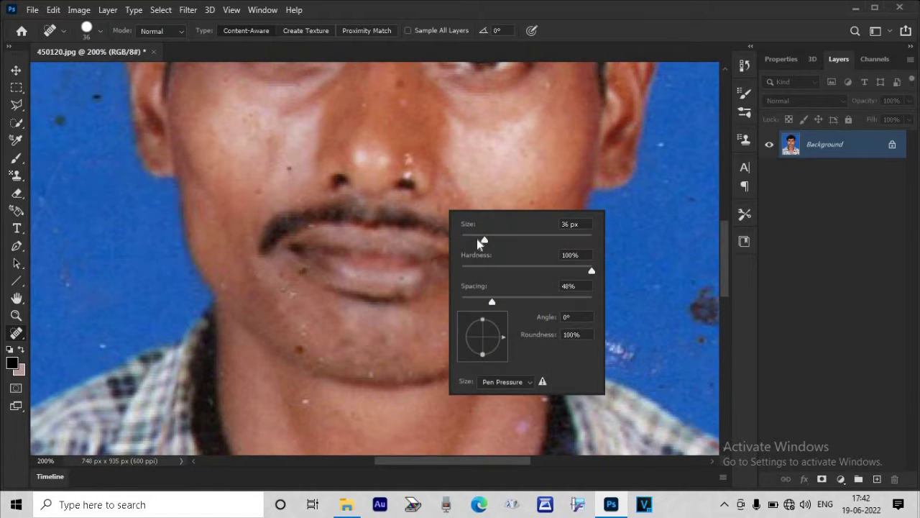
pyautogui.click(474, 239)
pyautogui.click(277, 274)
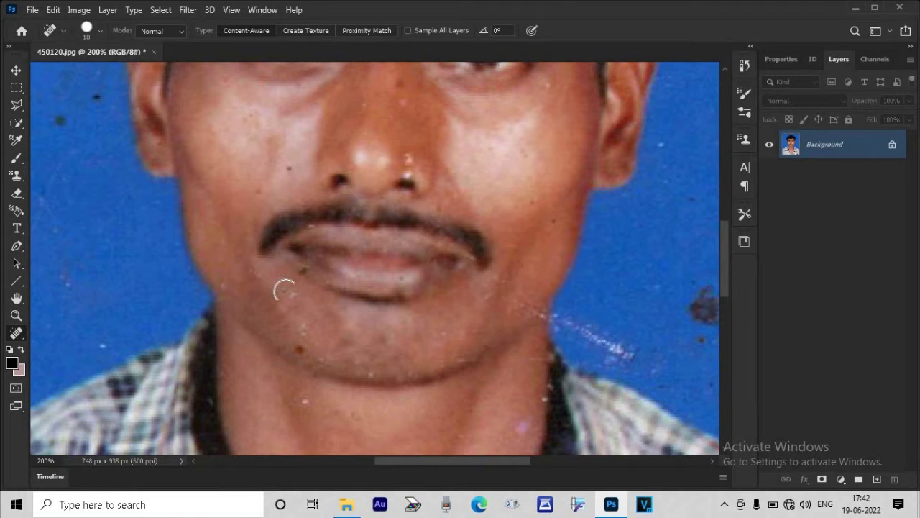
pyautogui.click(297, 350)
pyautogui.click(287, 167)
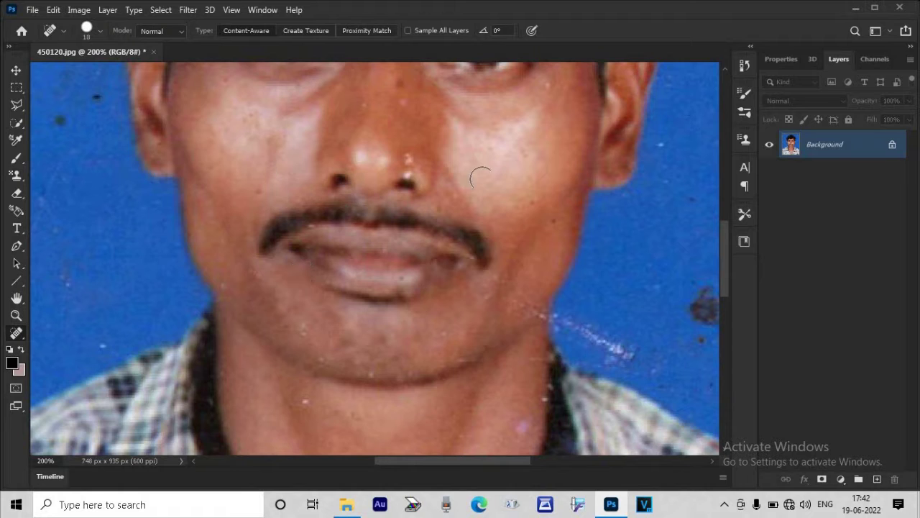
pyautogui.click(531, 200)
# Heal the white specks beside the nostril and the dark spots in the blue background next to the ear
pyautogui.scroll(3, 721, 268)
pyautogui.moveTo(405, 305); pyautogui.dragTo(407, 326)
pyautogui.click(170, 148)
pyautogui.click(89, 178)
pyautogui.click(97, 252)
pyautogui.click(59, 273)
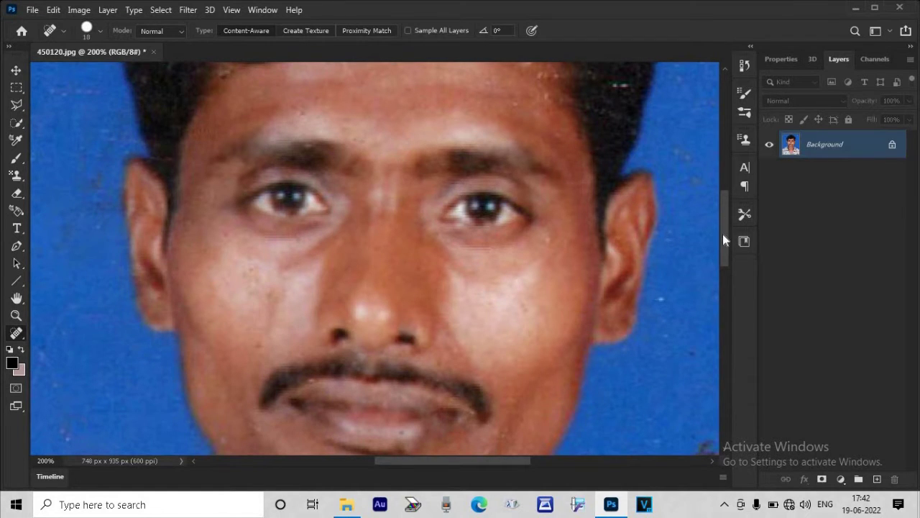
# Heal the small blemishes on the forehead, neck and upper chest, including the dark spot at the open collar
pyautogui.scroll(4, 724, 239)
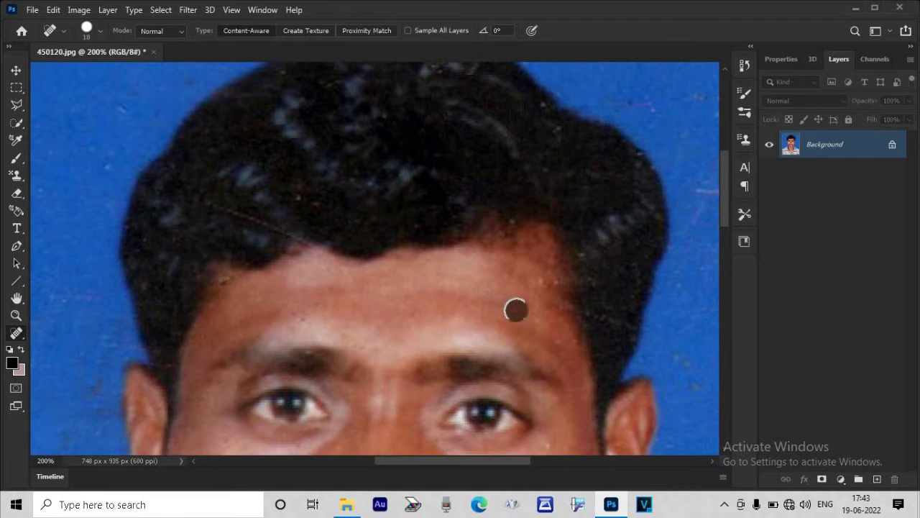
pyautogui.scroll(-10, 723, 215)
pyautogui.click(522, 277)
pyautogui.click(496, 313)
pyautogui.click(370, 219)
pyautogui.click(341, 185)
pyautogui.click(303, 248)
pyautogui.click(331, 341)
pyautogui.click(434, 354)
pyautogui.click(401, 422)
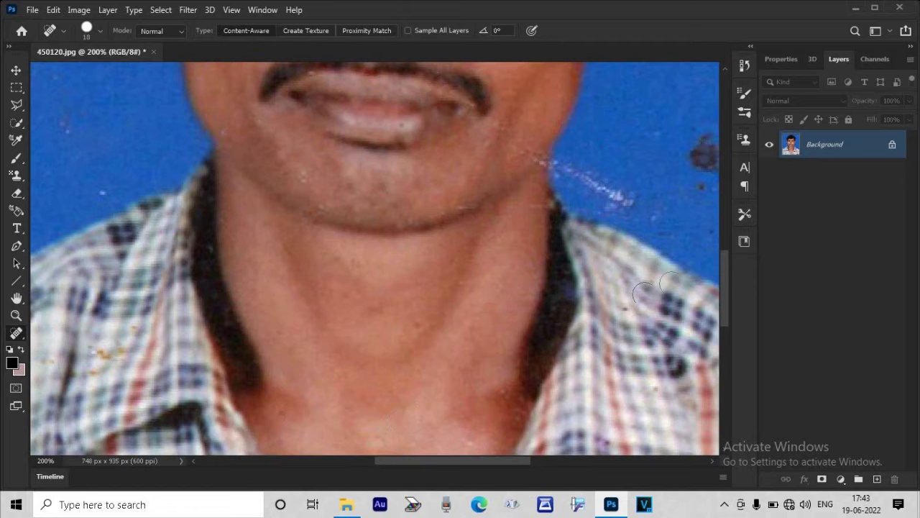
pyautogui.moveTo(725, 271); pyautogui.dragTo(725, 305)
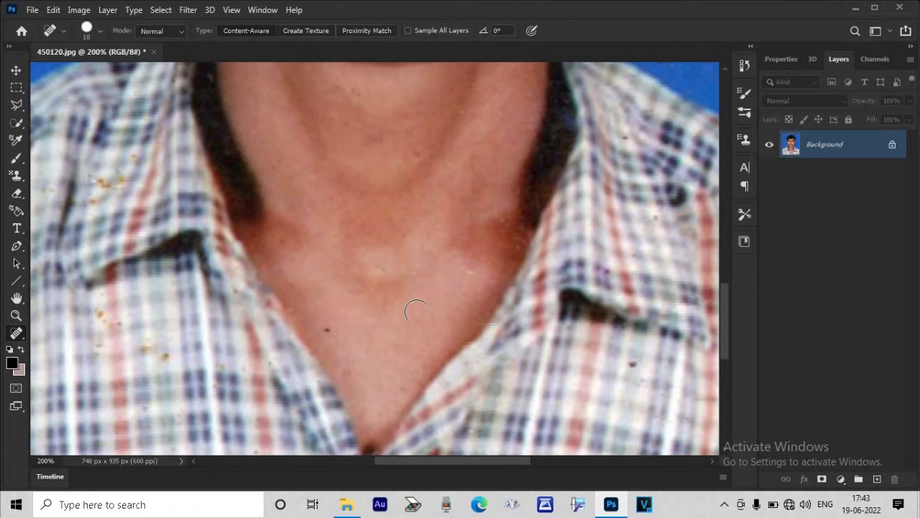
pyautogui.click(327, 330)
# Enlarge the healing brush to 54 px and remove the large stain beside the neck and the pale patch in the background's upper corner
pyautogui.hotkey('ctrl', '-')
pyautogui.hotkey('ctrl', '-')
pyautogui.hotkey('ctrl', '-')
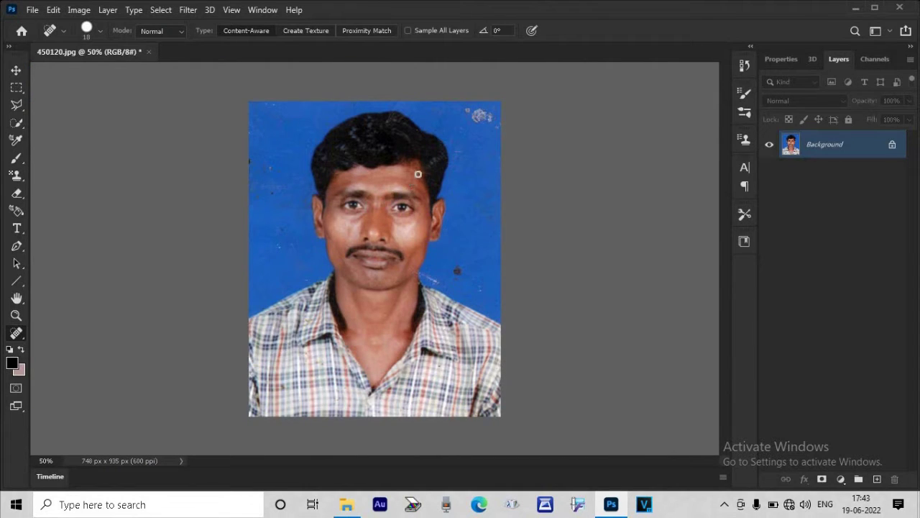
pyautogui.rightClick(439, 283)
pyautogui.moveTo(464, 309); pyautogui.dragTo(486, 313)
pyautogui.click(459, 271)
pyautogui.moveTo(473, 115)
pyautogui.mouseDown()
pyautogui.moveTo(491, 117)
pyautogui.moveTo(466, 107)
pyautogui.mouseUp()
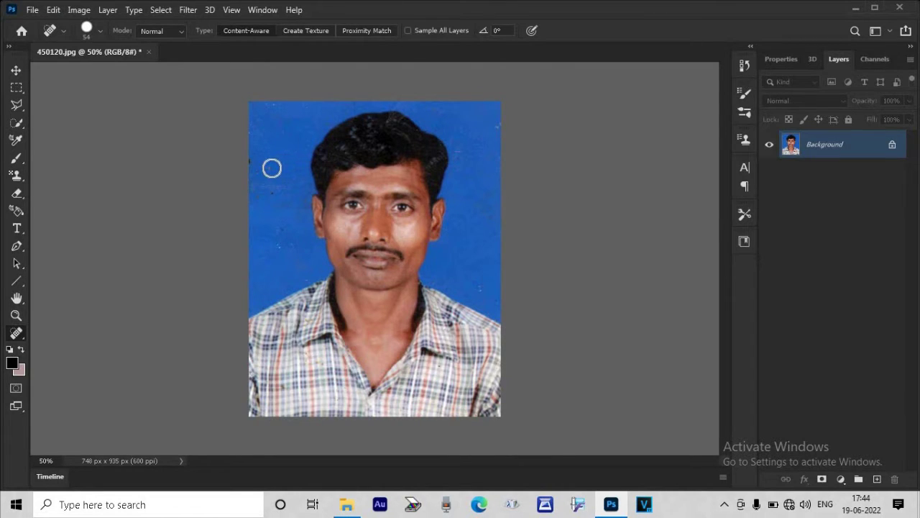
# Heal the remaining spots and specks in the blue background on the side left of the man's head and shoulder
pyautogui.moveTo(255, 200); pyautogui.dragTo(255, 199)
pyautogui.click(274, 195)
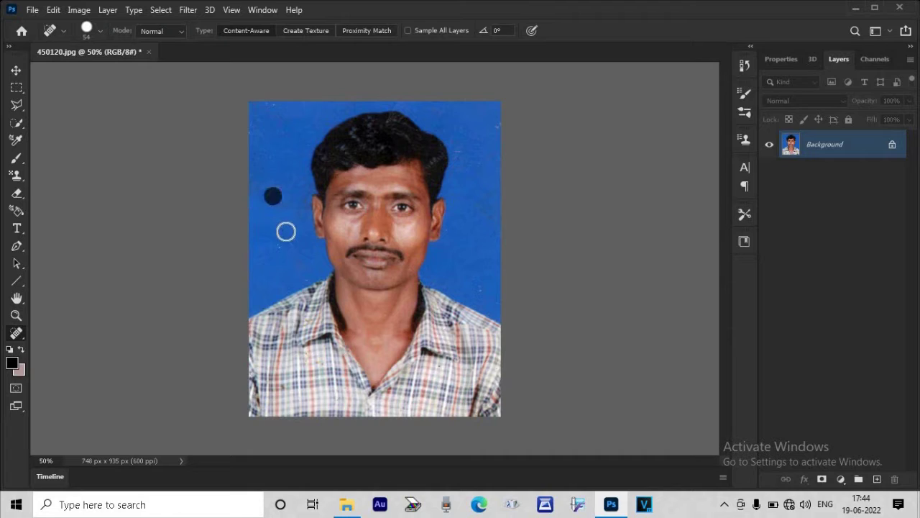
pyautogui.click(285, 232)
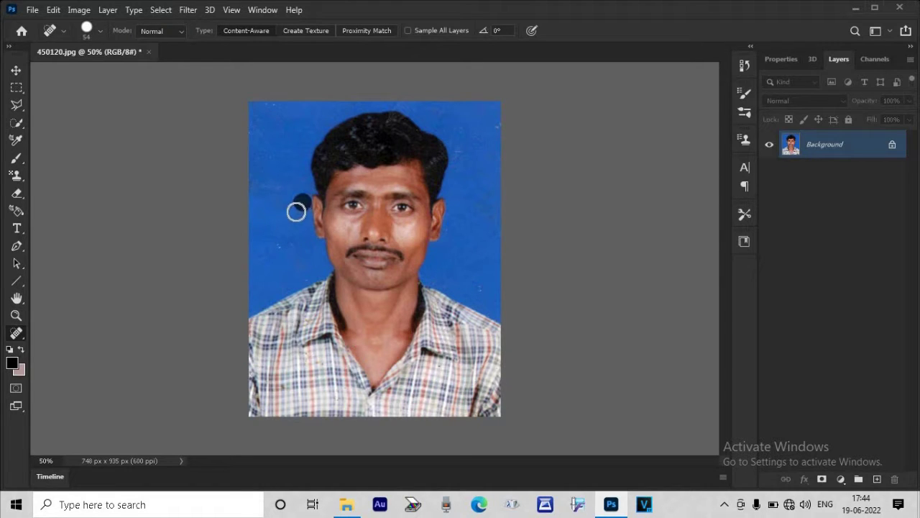
pyautogui.click(295, 212)
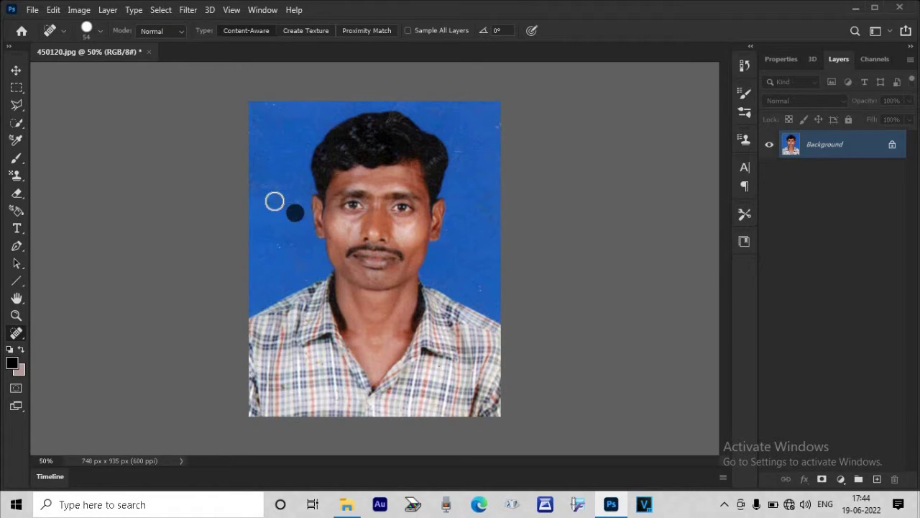
pyautogui.click(254, 163)
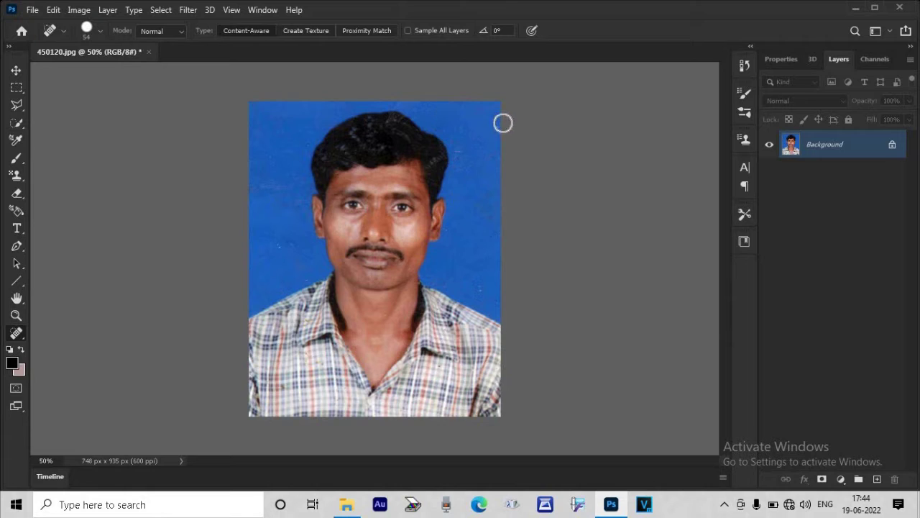
pyautogui.click(274, 249)
pyautogui.click(308, 278)
# Select the man with the Select Subject command and inspect the selection edge around the jaw up close
pyautogui.click(161, 11)
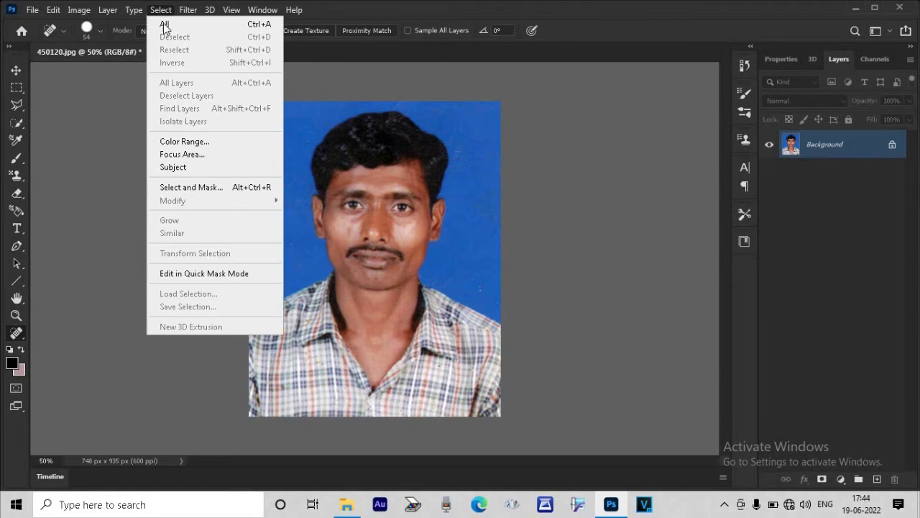
pyautogui.click(213, 168)
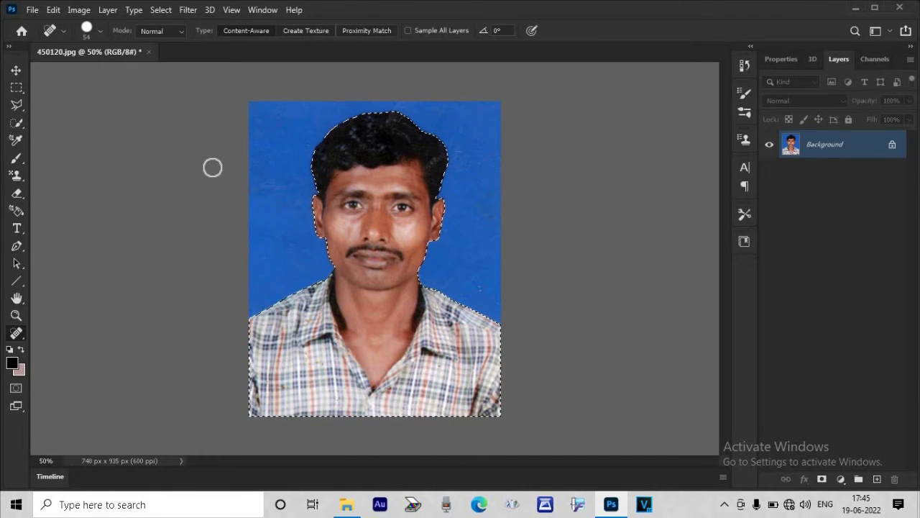
pyautogui.hotkey('ctrl', '+')
pyautogui.hotkey('ctrl', '+')
pyautogui.hotkey('ctrl', '+')
pyautogui.hotkey('ctrl', '+')
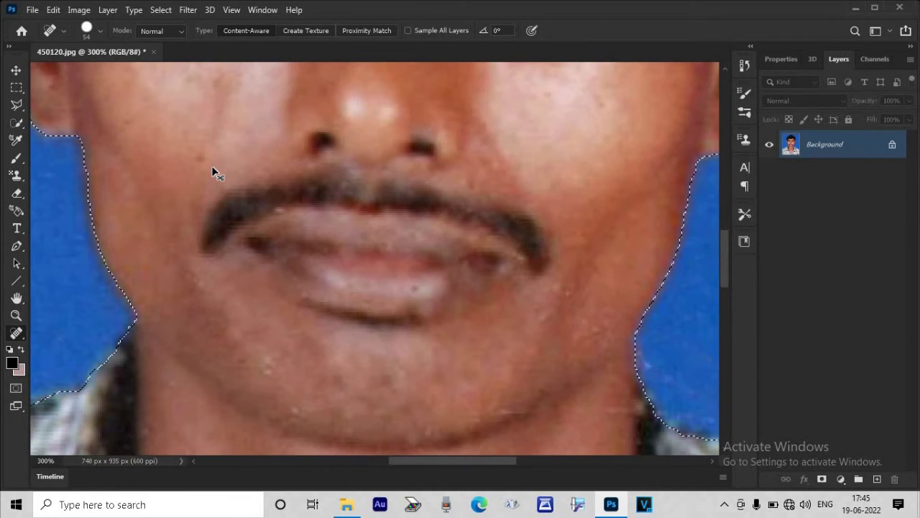
pyautogui.hotkey('ctrl', '-')
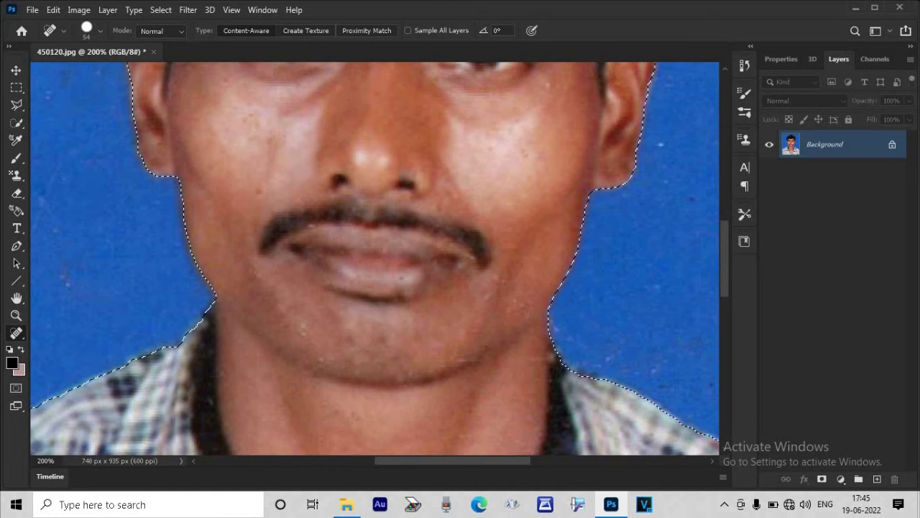
pyautogui.hotkey('ctrl', '+')
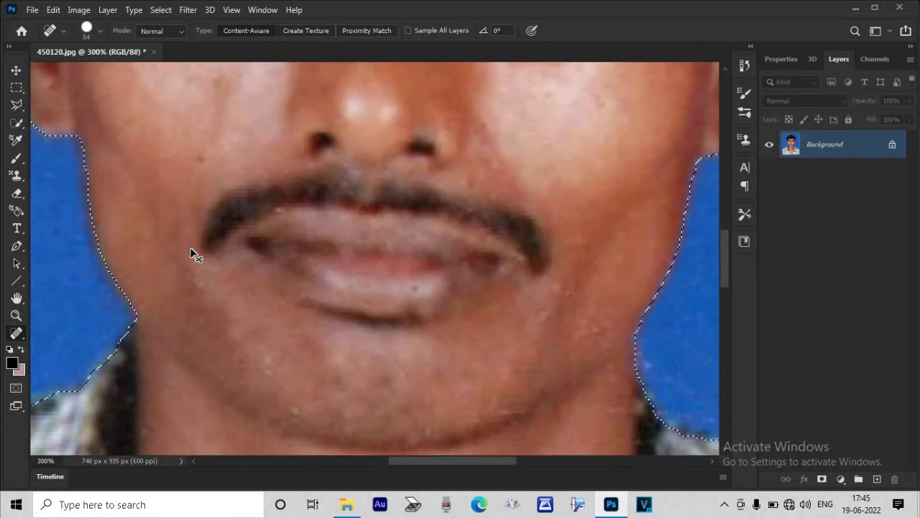
pyautogui.hotkey('ctrl', '+')
pyautogui.moveTo(471, 457); pyautogui.dragTo(425, 456)
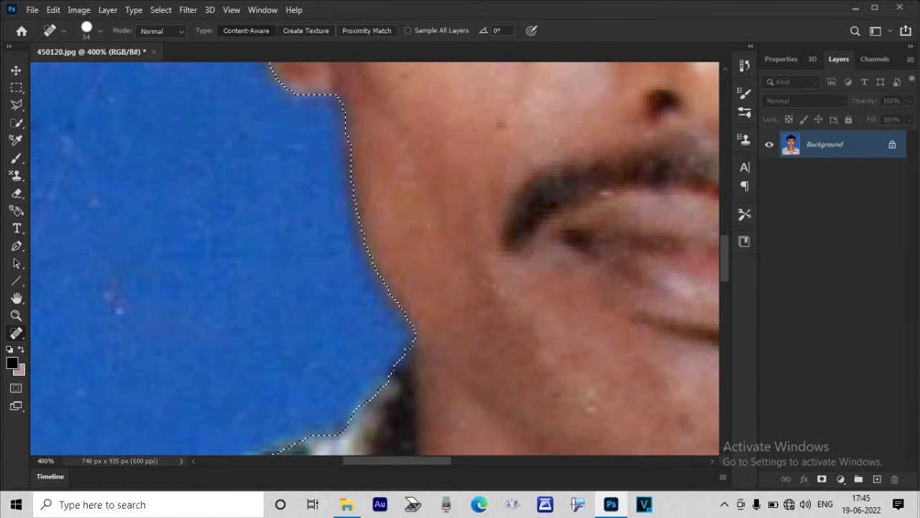
pyautogui.moveTo(725, 256); pyautogui.dragTo(724, 183)
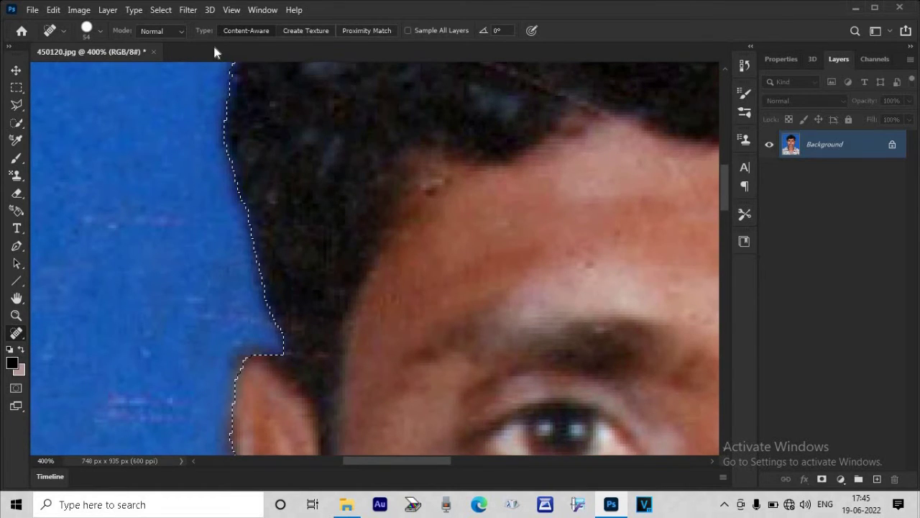
pyautogui.hotkey('alt', 'e')
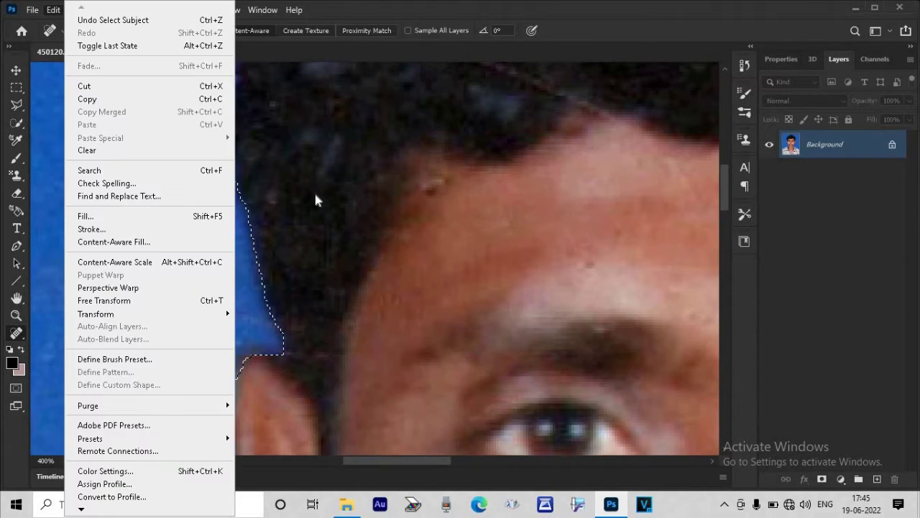
pyautogui.press('Escape')
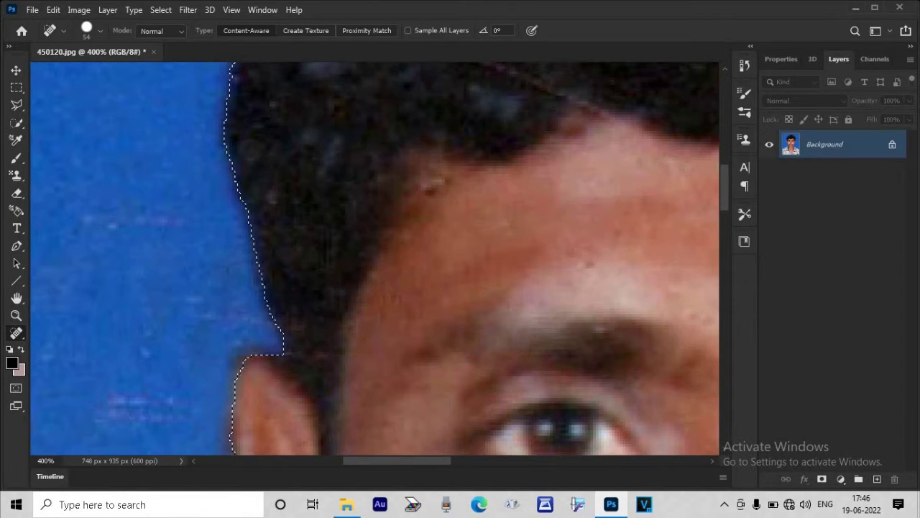
pyautogui.rightClick(376, 189)
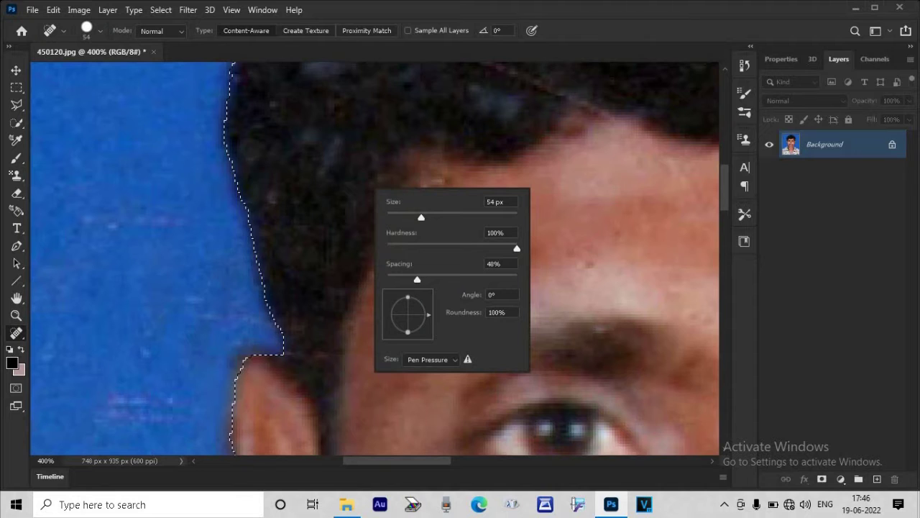
pyautogui.press('v')
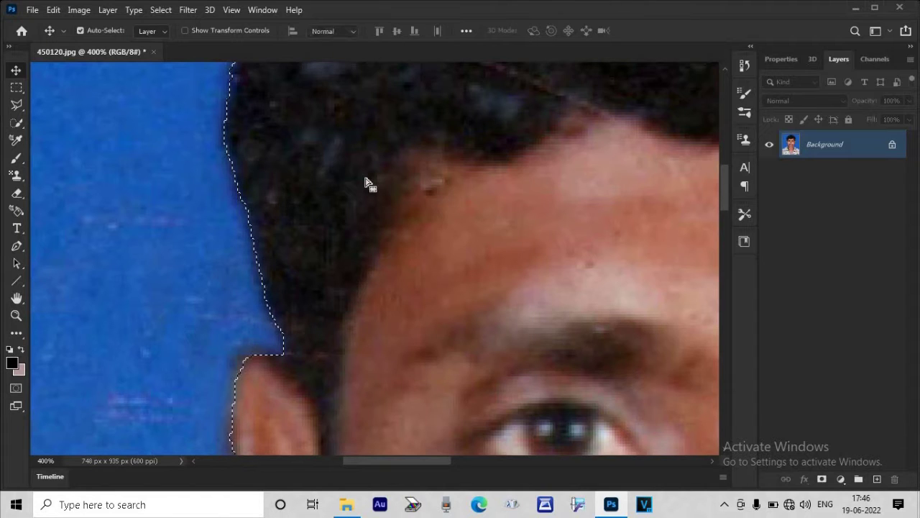
# Feather the selection around the man by 5 pixels
pyautogui.press('m')
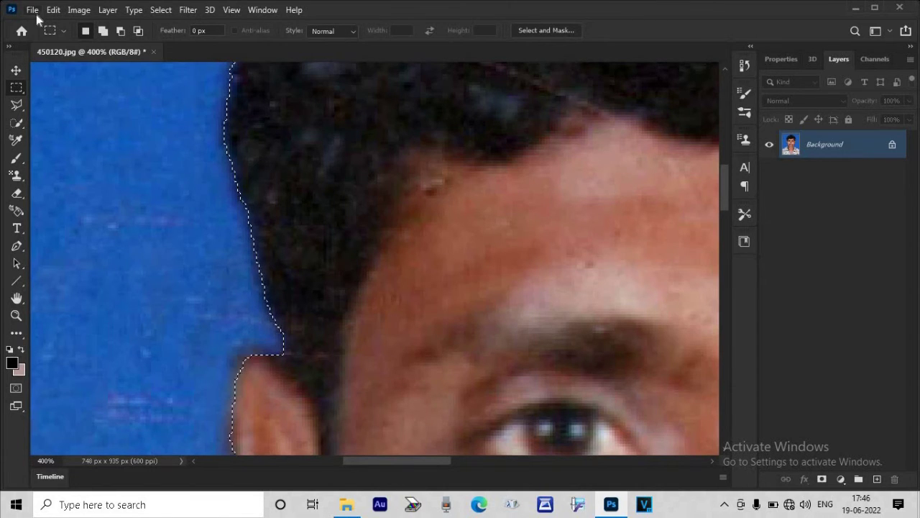
pyautogui.rightClick(21, 90)
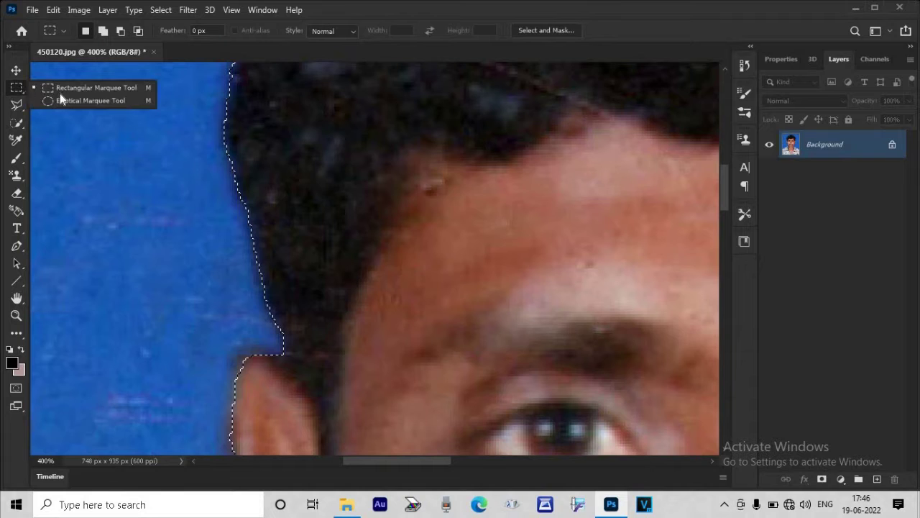
pyautogui.click(22, 94)
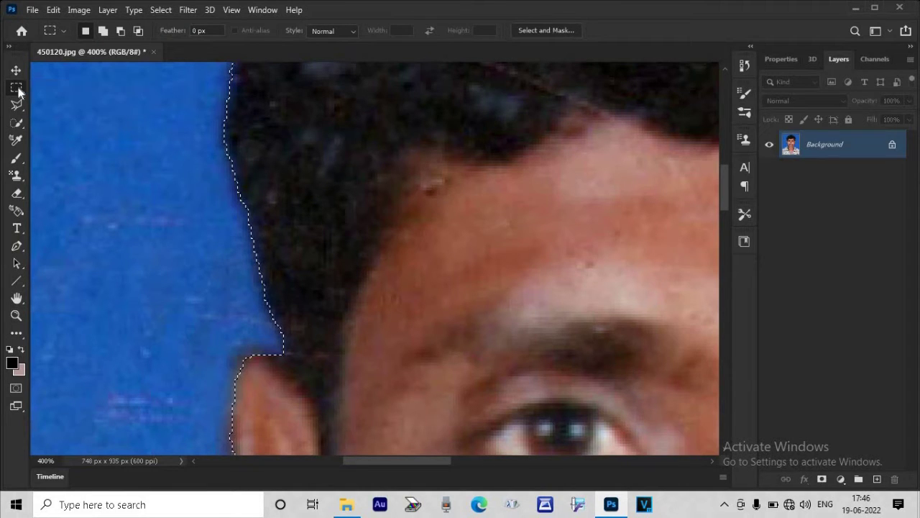
pyautogui.rightClick(360, 206)
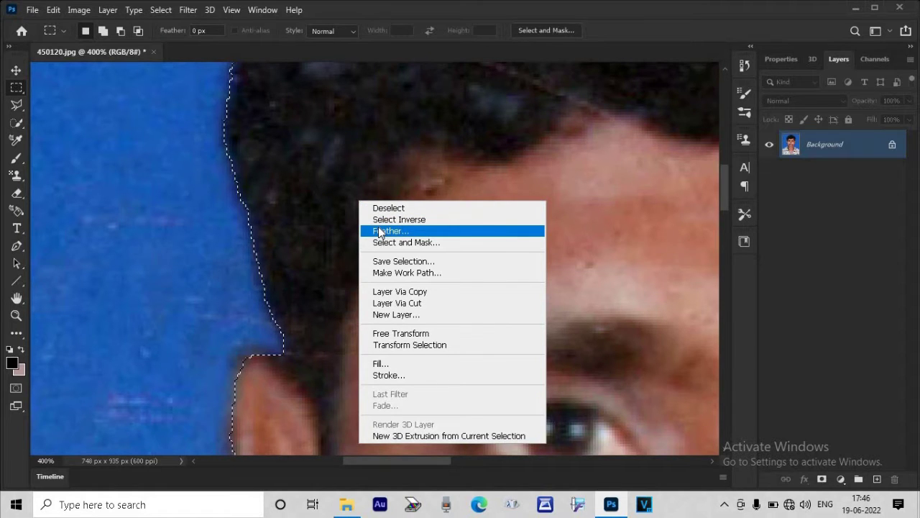
pyautogui.rightClick(426, 155)
pyautogui.click(461, 185)
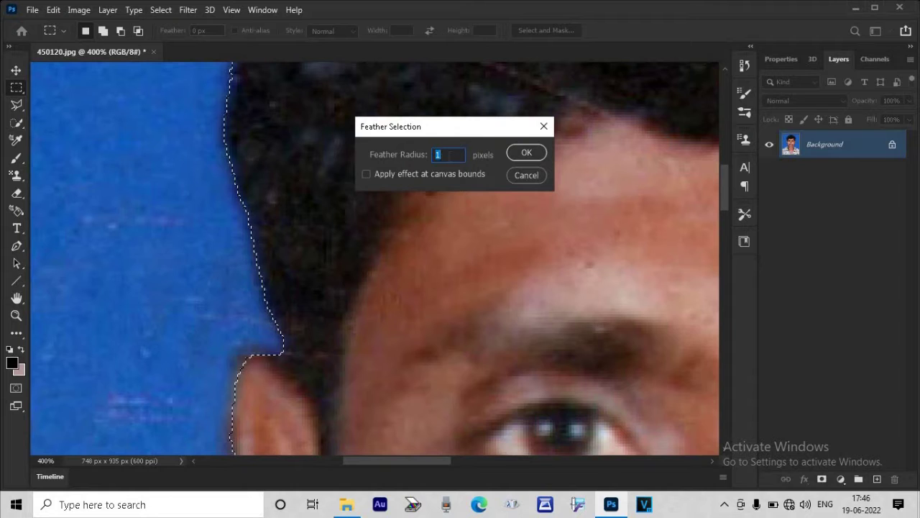
pyautogui.write('5')
pyautogui.click(532, 154)
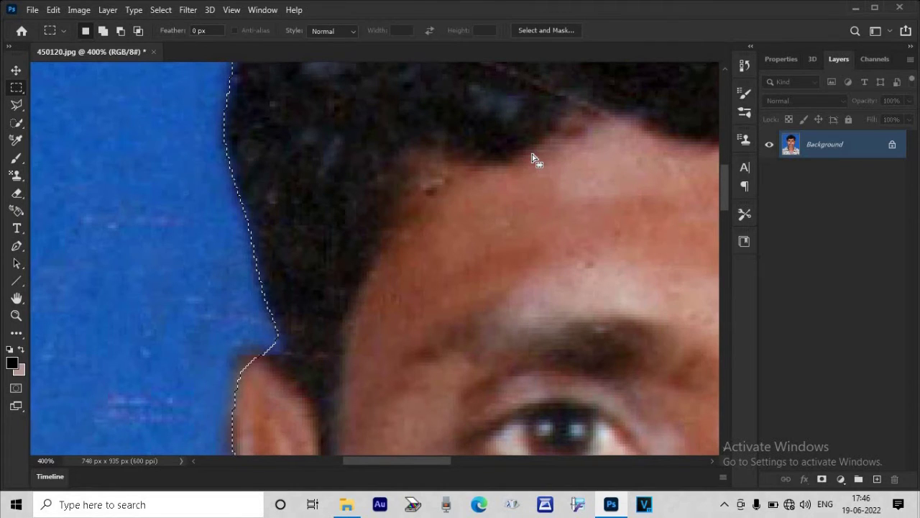
# Copy the selected man onto a new layer of his own
pyautogui.hotkey('ctrl', '1')
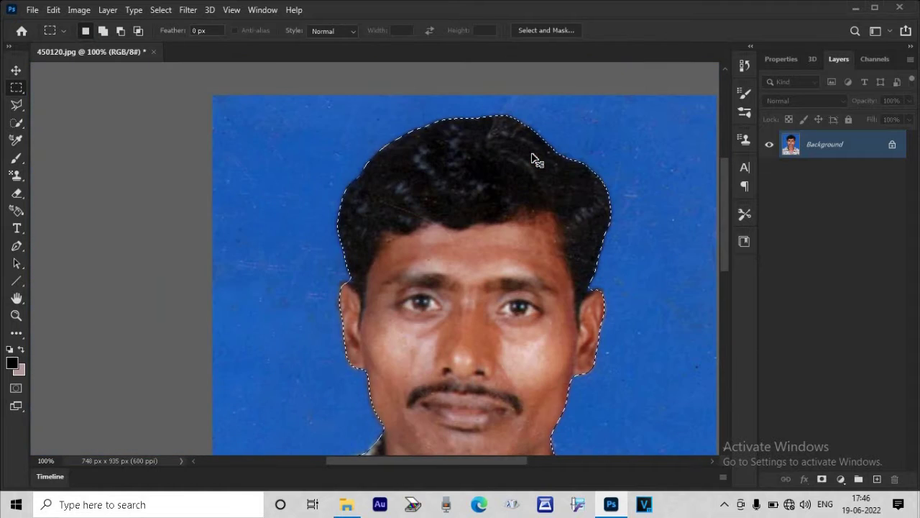
pyautogui.hotkey('ctrl', '-')
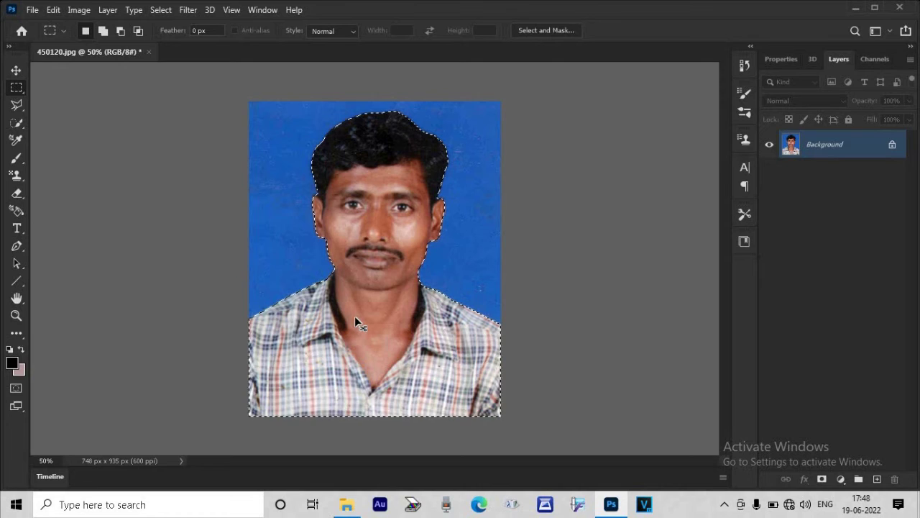
pyautogui.hotkey('ctrl', 'j')
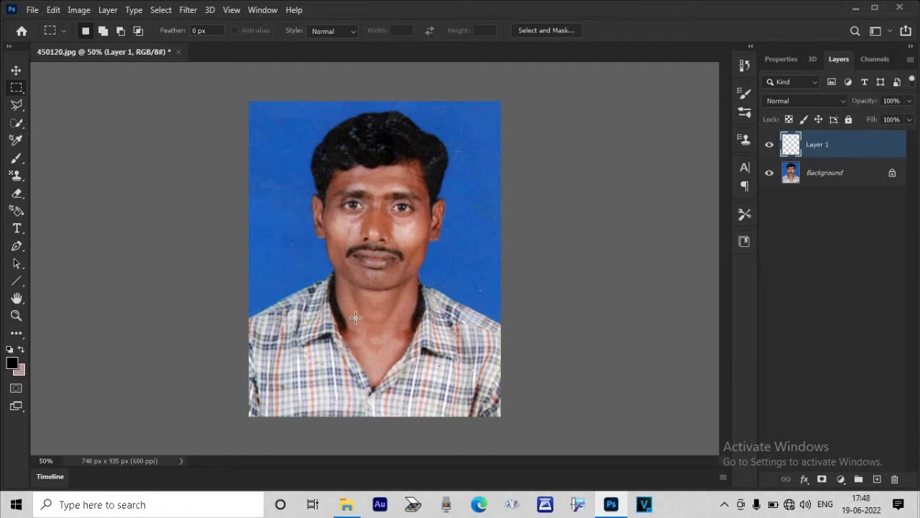
# Add a bright cyan Solid Color fill layer directly above the Background layer, behind the cut-out man
pyautogui.click(847, 173)
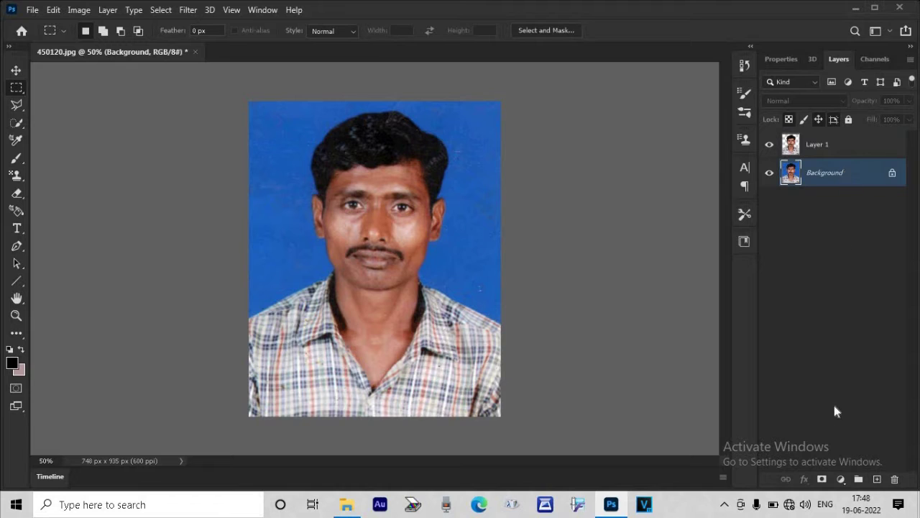
pyautogui.click(841, 479)
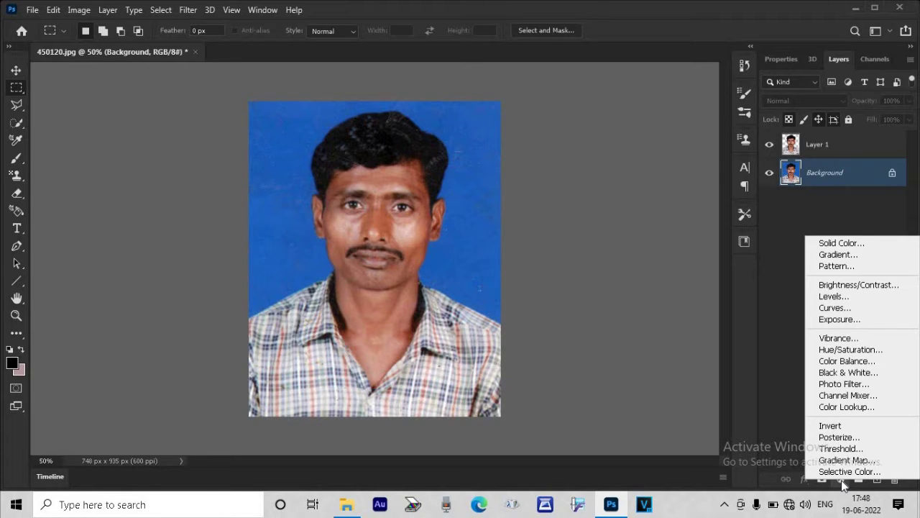
pyautogui.click(866, 245)
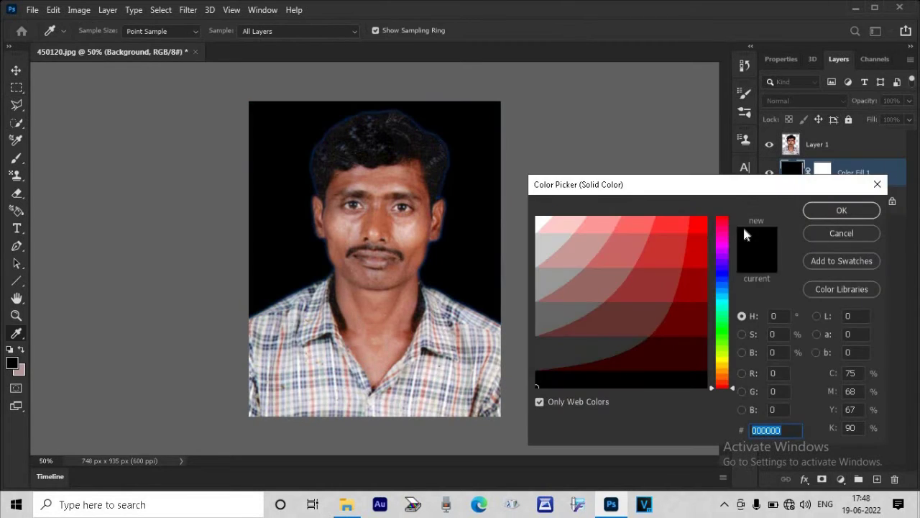
pyautogui.click(724, 304)
pyautogui.click(703, 223)
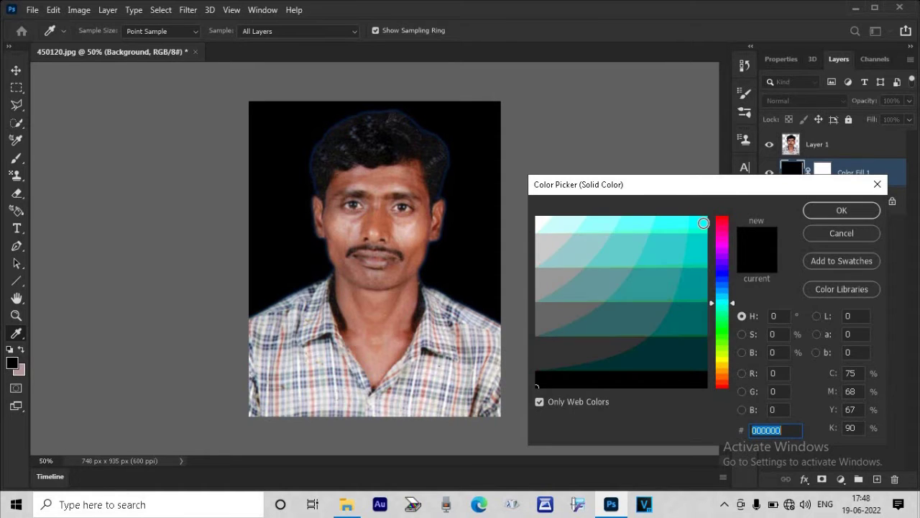
pyautogui.click(832, 209)
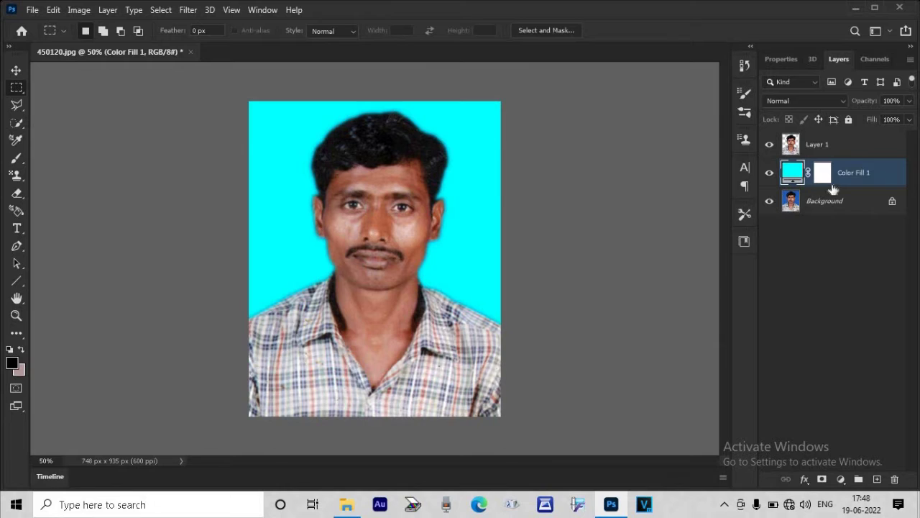
# Set the eraser to 36 px and erase the blurry fringe on Layer 1 along the jaw and neck at the photo's right side
pyautogui.click(846, 150)
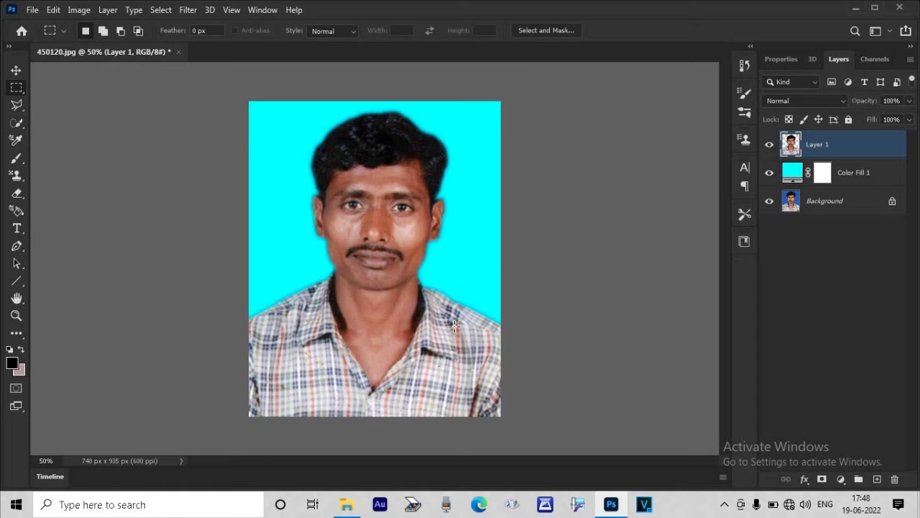
pyautogui.press('e')
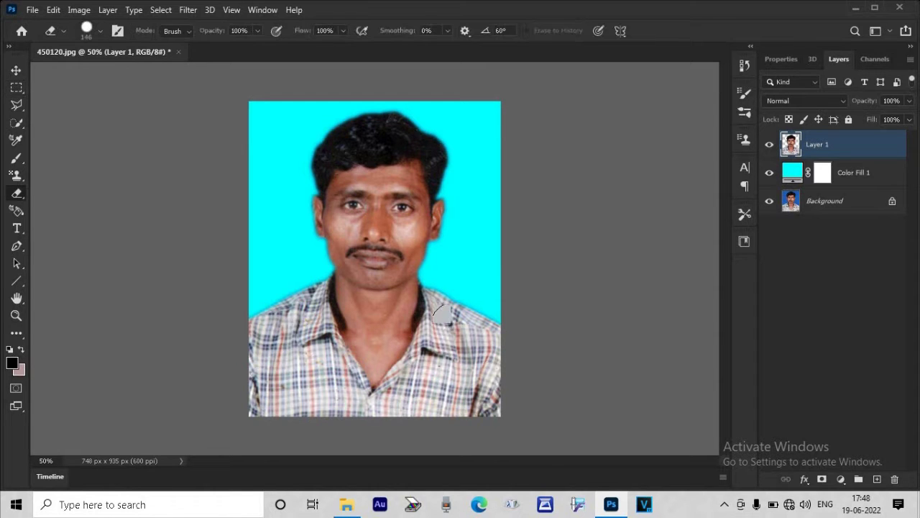
pyautogui.scroll(5, 453, 308)
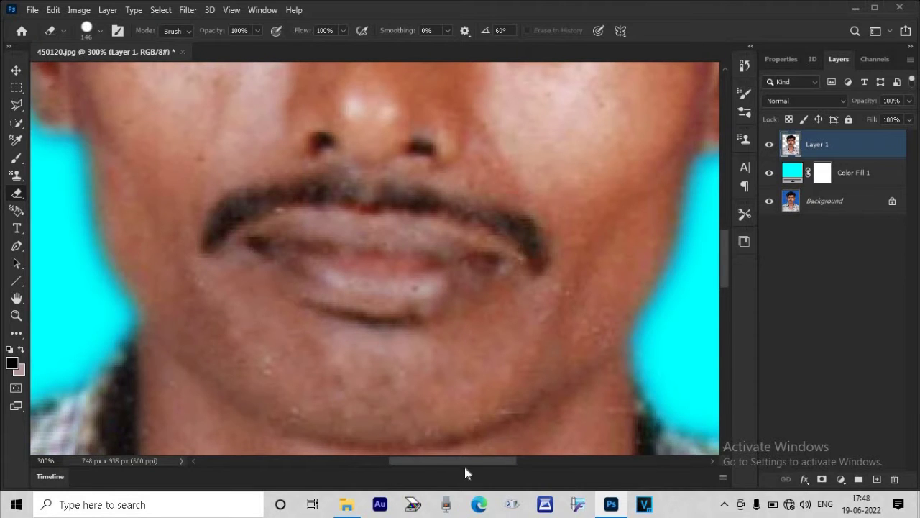
pyautogui.moveTo(465, 461); pyautogui.dragTo(513, 461)
pyautogui.rightClick(497, 280)
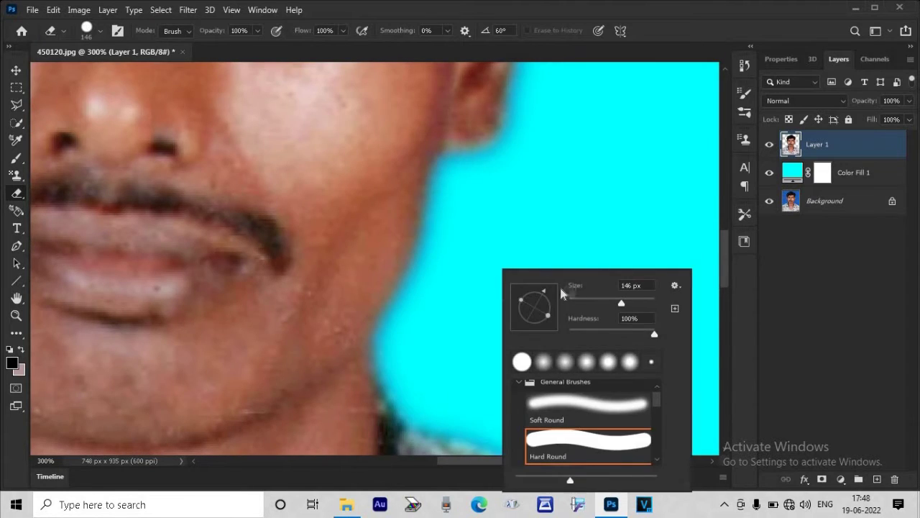
pyautogui.click(584, 301)
pyautogui.press('Return')
pyautogui.moveTo(442, 180)
pyautogui.mouseDown()
pyautogui.moveTo(413, 295)
pyautogui.moveTo(401, 294)
pyautogui.moveTo(387, 332)
pyautogui.moveTo(381, 381)
pyautogui.moveTo(420, 424)
pyautogui.moveTo(453, 435)
pyautogui.mouseUp()
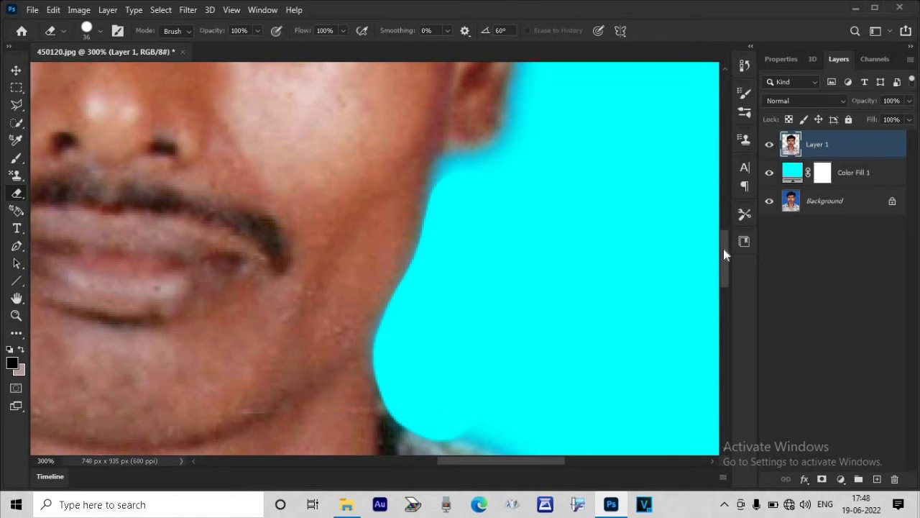
# Erase the blue fringe along the shirt shoulder on the photo's right side, from the collar outwards
pyautogui.scroll(-3, 723, 252)
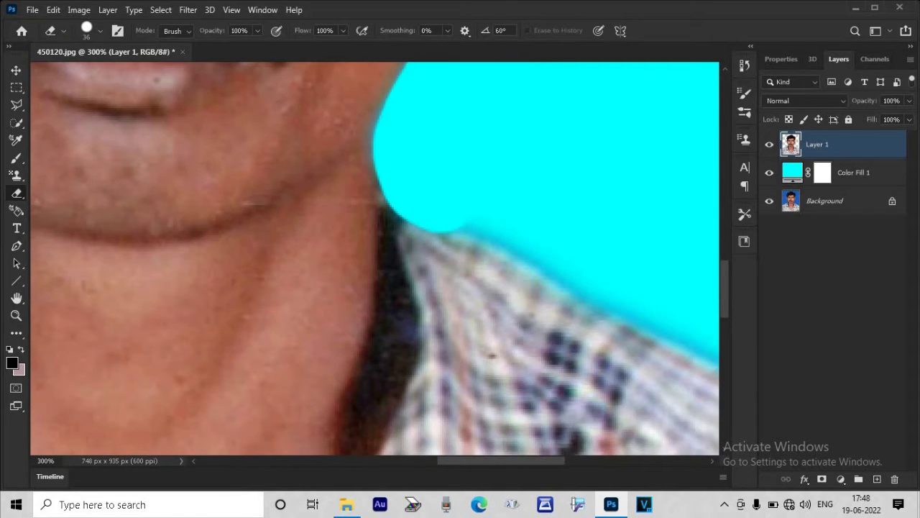
pyautogui.moveTo(445, 232)
pyautogui.mouseDown()
pyautogui.moveTo(503, 236)
pyautogui.moveTo(640, 320)
pyautogui.mouseUp()
pyautogui.moveTo(516, 466); pyautogui.dragTo(555, 466)
pyautogui.moveTo(417, 323)
pyautogui.mouseDown()
pyautogui.moveTo(514, 361)
pyautogui.moveTo(651, 447)
pyautogui.mouseUp()
# Erase the fringe along the ear at the photo's right side, reducing the eraser to 20 px for the area under the earlobe
pyautogui.moveTo(722, 300); pyautogui.dragTo(718, 229)
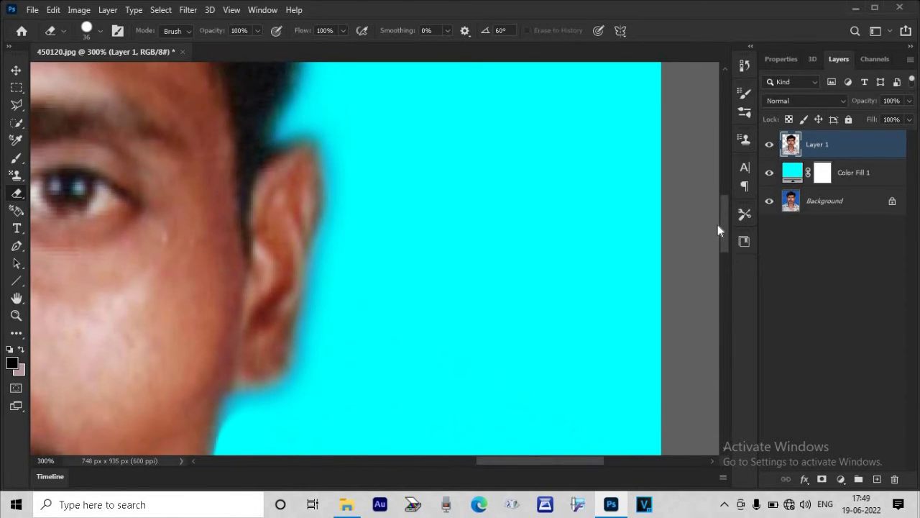
pyautogui.click(348, 141)
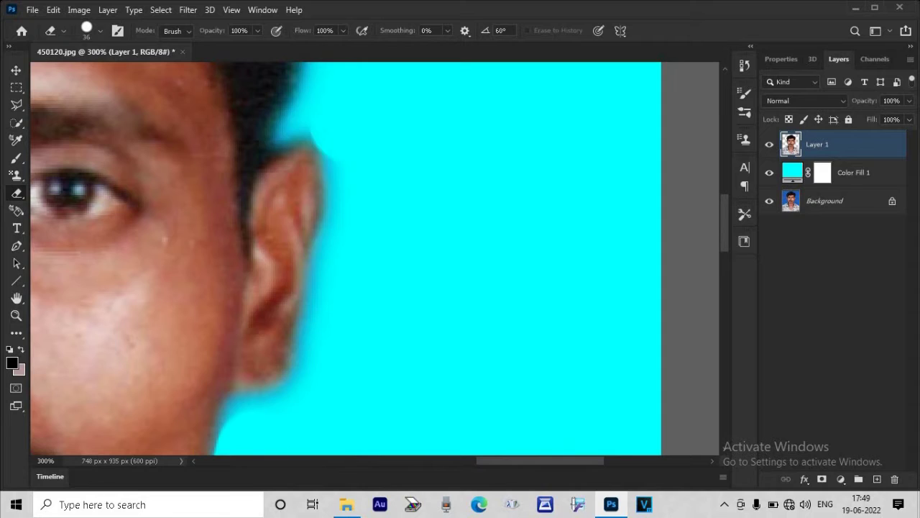
pyautogui.moveTo(346, 153)
pyautogui.mouseDown()
pyautogui.moveTo(338, 248)
pyautogui.moveTo(284, 392)
pyautogui.mouseUp()
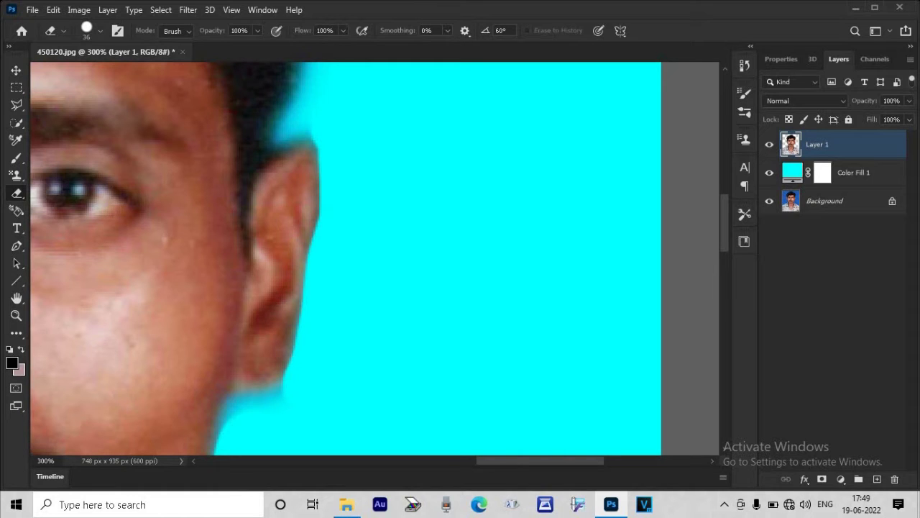
pyautogui.scroll(-3, 722, 214)
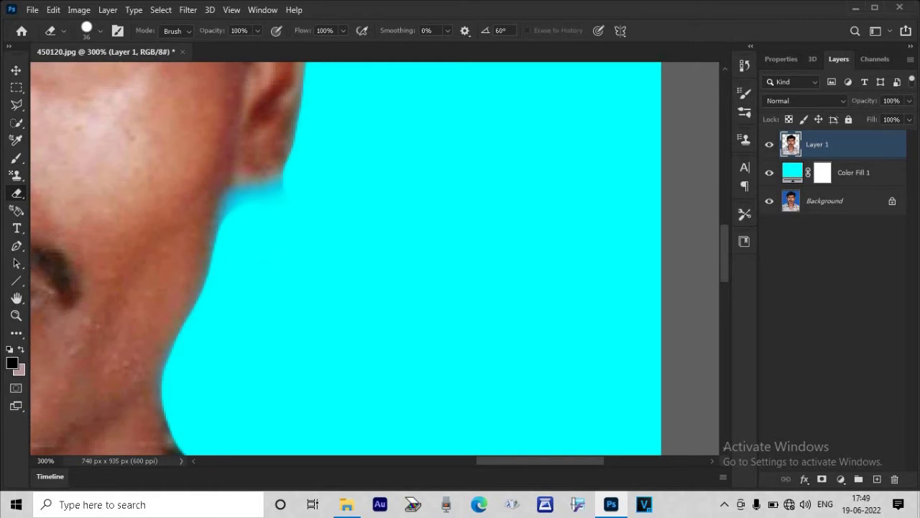
pyautogui.rightClick(434, 217)
pyautogui.moveTo(433, 217); pyautogui.dragTo(437, 216)
pyautogui.click(288, 169)
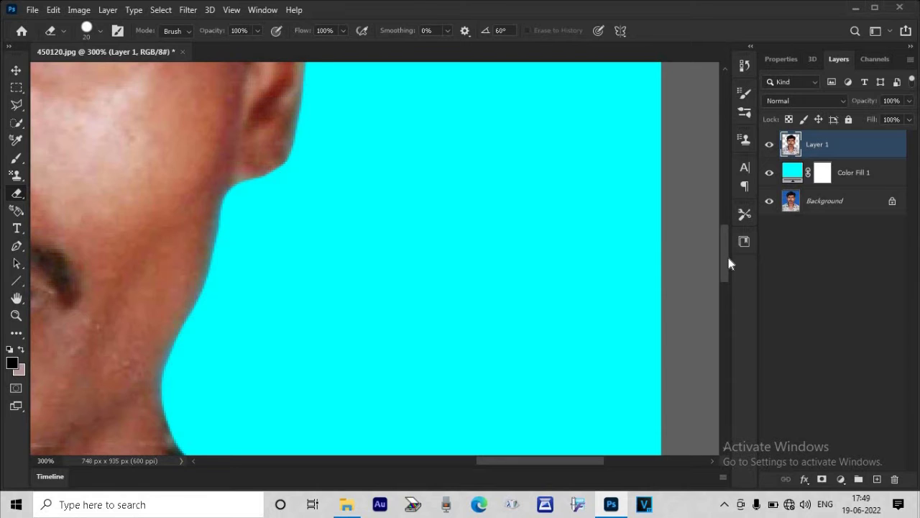
# Erase the fringe along the side of the hair above the same ear, up to the widest part of the hair
pyautogui.moveTo(728, 264); pyautogui.dragTo(723, 210)
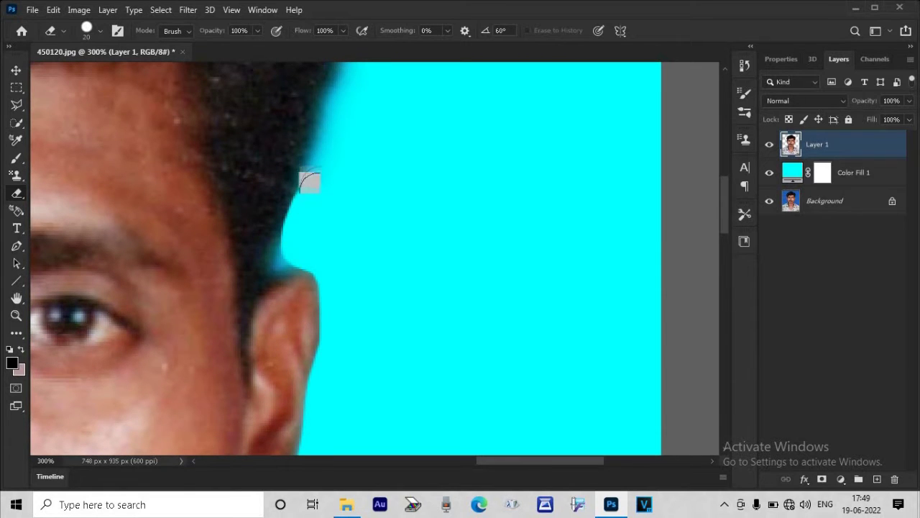
pyautogui.moveTo(726, 205); pyautogui.dragTo(726, 184)
pyautogui.moveTo(337, 216); pyautogui.dragTo(356, 143)
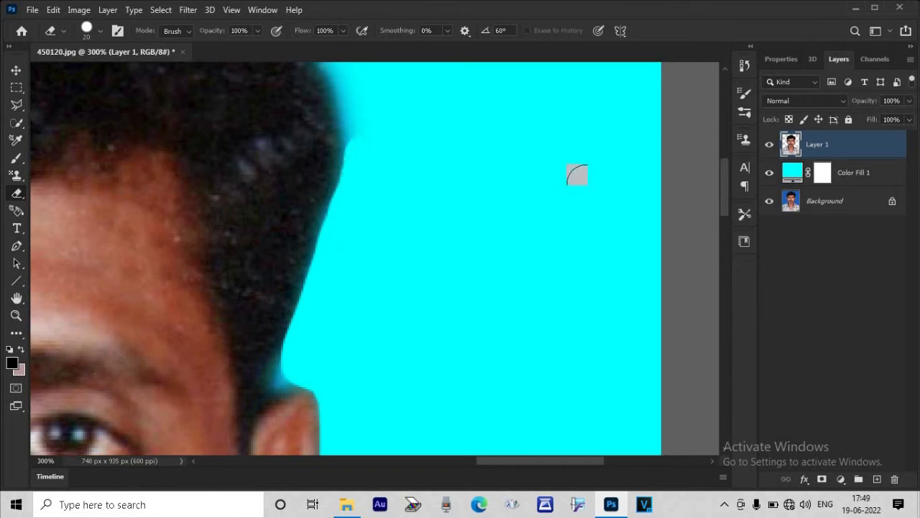
pyautogui.moveTo(723, 204); pyautogui.dragTo(723, 175)
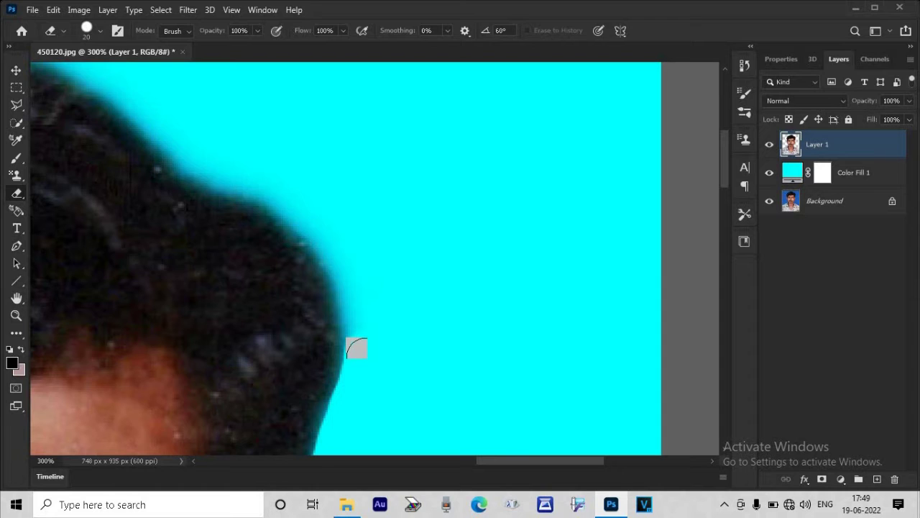
pyautogui.moveTo(357, 348)
pyautogui.mouseDown()
pyautogui.moveTo(335, 260)
pyautogui.moveTo(348, 385)
pyautogui.mouseUp()
pyautogui.hotkey('ctrl', '-')
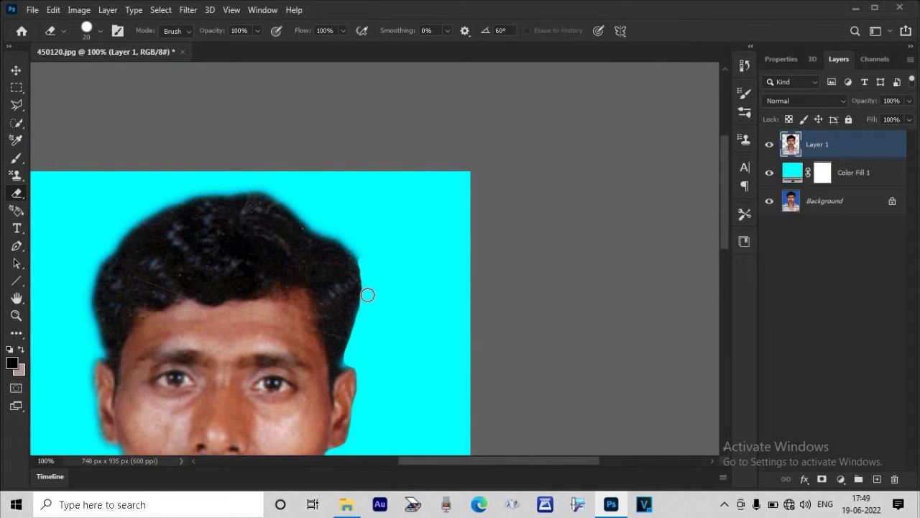
# Set the eraser to 25 px and erase the blurry fringe along the top of the hair
pyautogui.rightClick(353, 241)
pyautogui.moveTo(369, 215); pyautogui.dragTo(372, 215)
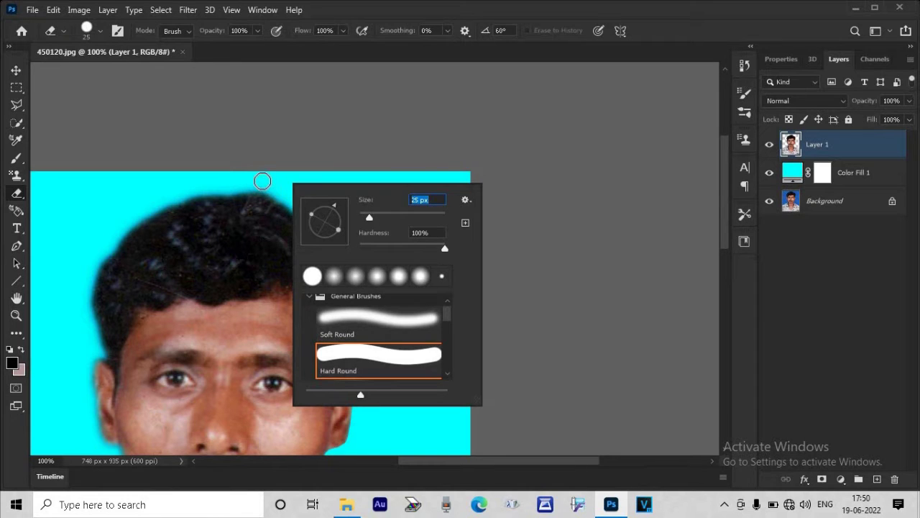
pyautogui.press('Return')
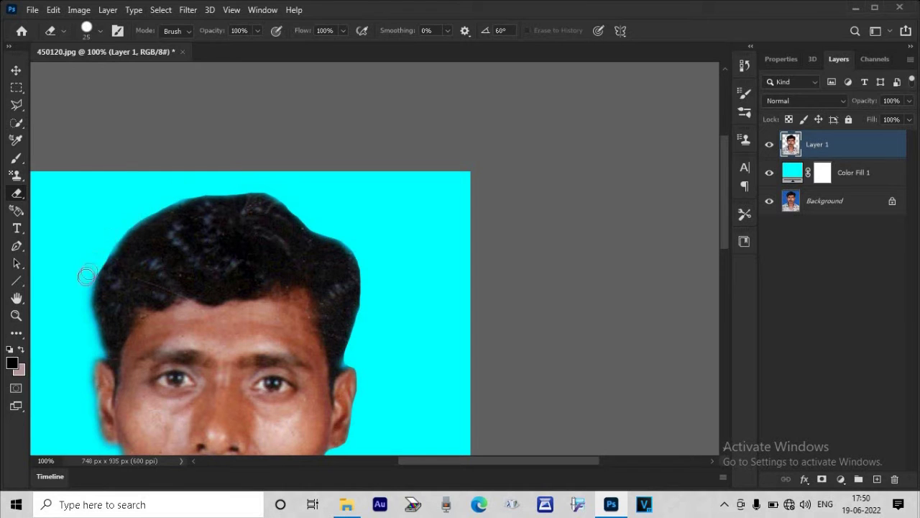
# Erase the fringe under the earlobe and along the jaw and neck at the photo's left side, down to the shirt collar
pyautogui.moveTo(724, 160); pyautogui.dragTo(724, 214)
pyautogui.hscroll(-5, 280, 240)
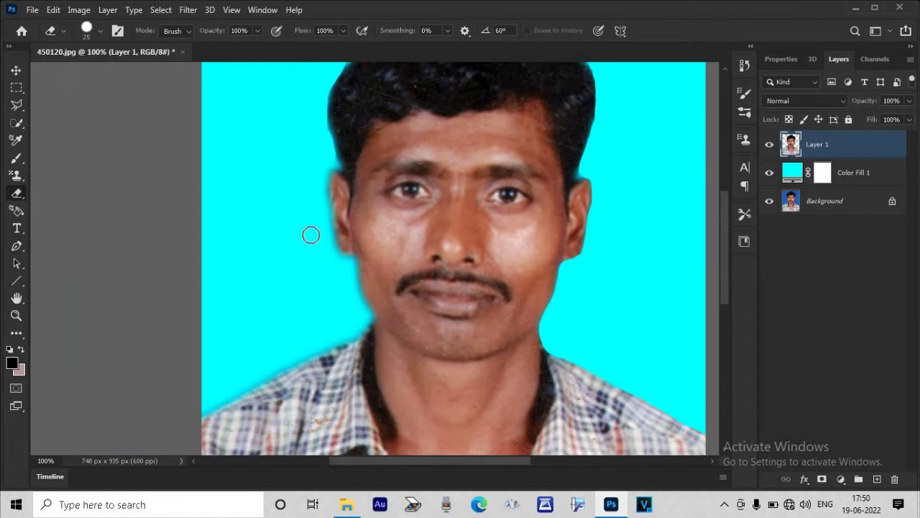
pyautogui.hotkey('ctrl', '+')
pyautogui.hotkey('ctrl', '+')
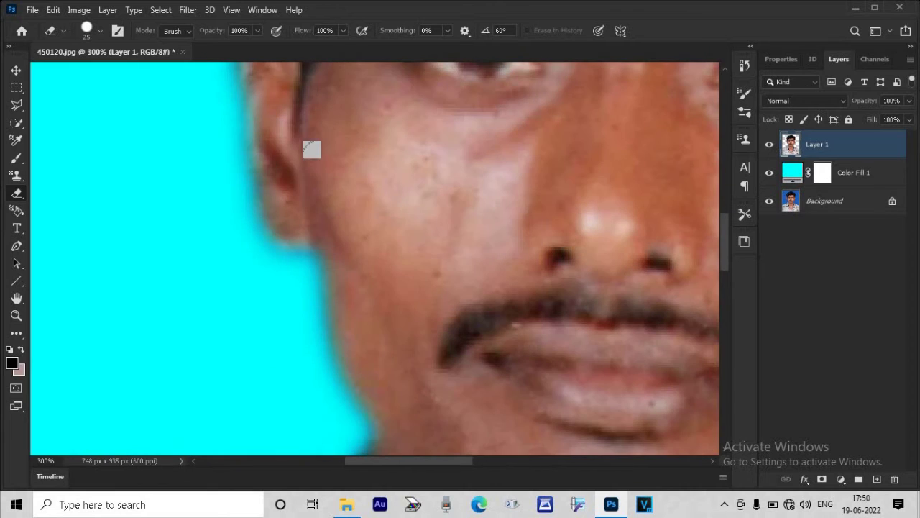
pyautogui.moveTo(285, 256)
pyautogui.mouseDown()
pyautogui.moveTo(275, 255)
pyautogui.moveTo(298, 350)
pyautogui.moveTo(325, 399)
pyautogui.mouseUp()
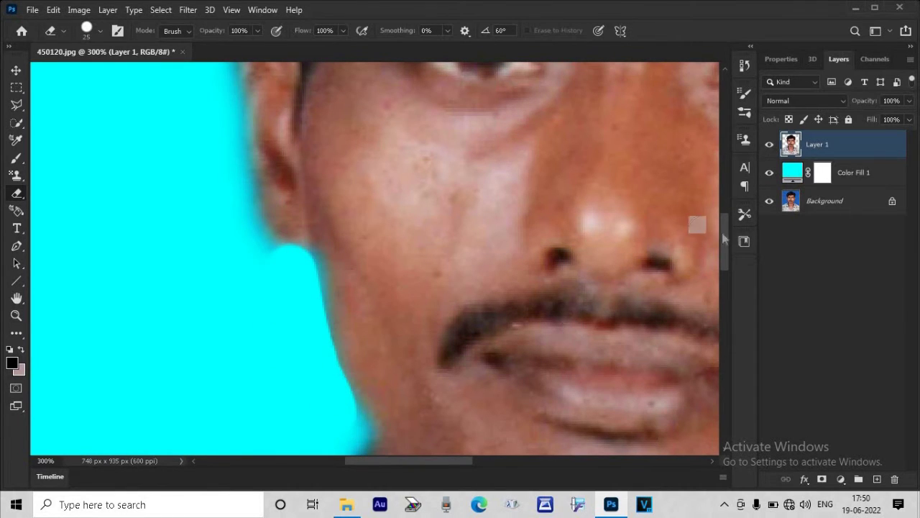
pyautogui.scroll(-5, 309, 193)
pyautogui.moveTo(356, 216)
pyautogui.mouseDown()
pyautogui.moveTo(314, 262)
pyautogui.moveTo(299, 317)
pyautogui.mouseUp()
# Erase the blue fringe along the shirt shoulder on the photo's left side, from the collar outwards
pyautogui.scroll(-5, 366, 429)
pyautogui.hscroll(-3, 367, 429)
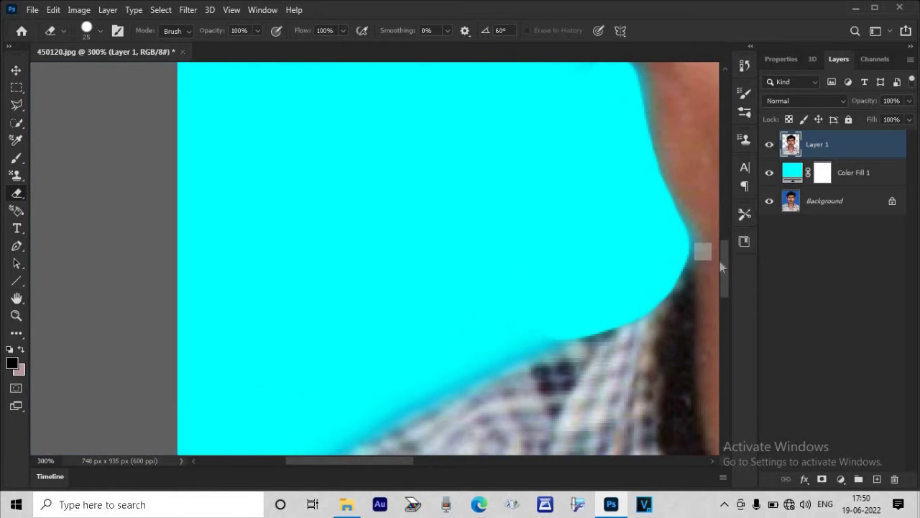
pyautogui.moveTo(546, 152)
pyautogui.mouseDown()
pyautogui.moveTo(251, 304)
pyautogui.moveTo(180, 389)
pyautogui.mouseUp()
# Erase the fringe along the ear and the hair above it at the photo's left side, reducing the eraser to 17 px for the hair
pyautogui.moveTo(727, 297); pyautogui.dragTo(727, 219)
pyautogui.moveTo(538, 119)
pyautogui.mouseDown()
pyautogui.moveTo(522, 204)
pyautogui.moveTo(542, 343)
pyautogui.moveTo(575, 407)
pyautogui.mouseUp()
pyautogui.rightClick(461, 87)
pyautogui.write('17')
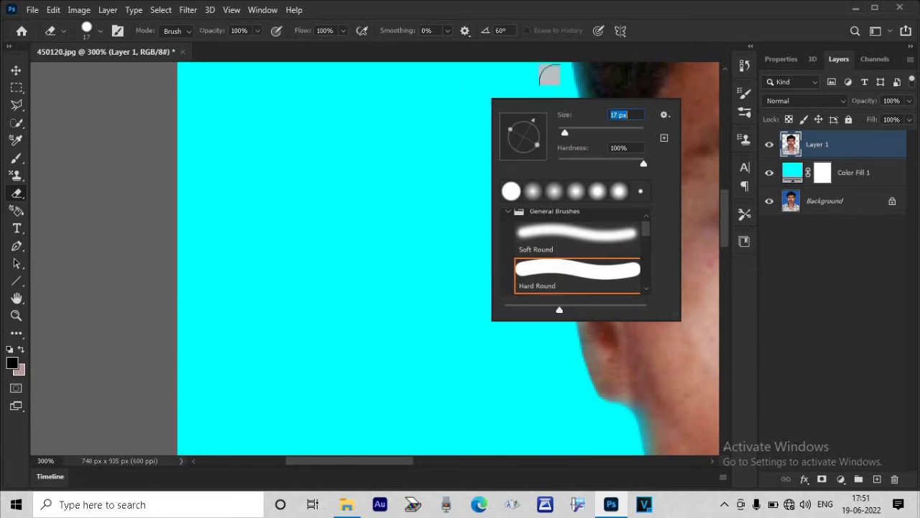
pyautogui.press('Return')
pyautogui.moveTo(552, 80); pyautogui.dragTo(569, 131)
pyautogui.moveTo(726, 222); pyautogui.dragTo(725, 172)
pyautogui.moveTo(558, 217); pyautogui.dragTo(541, 310)
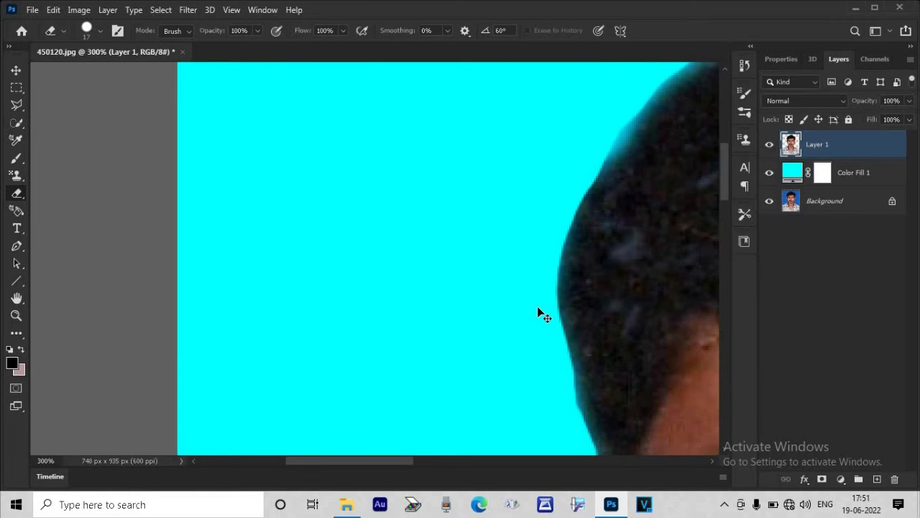
# Examine the cleaned cut-out edges against the cyan background, both in the whole portrait and close up
pyautogui.hotkey('ctrl', '-')
pyautogui.hotkey('ctrl', '-')
pyautogui.hotkey('ctrl', '-')
pyautogui.hotkey('ctrl', '-')
pyautogui.hotkey('ctrl', '-')
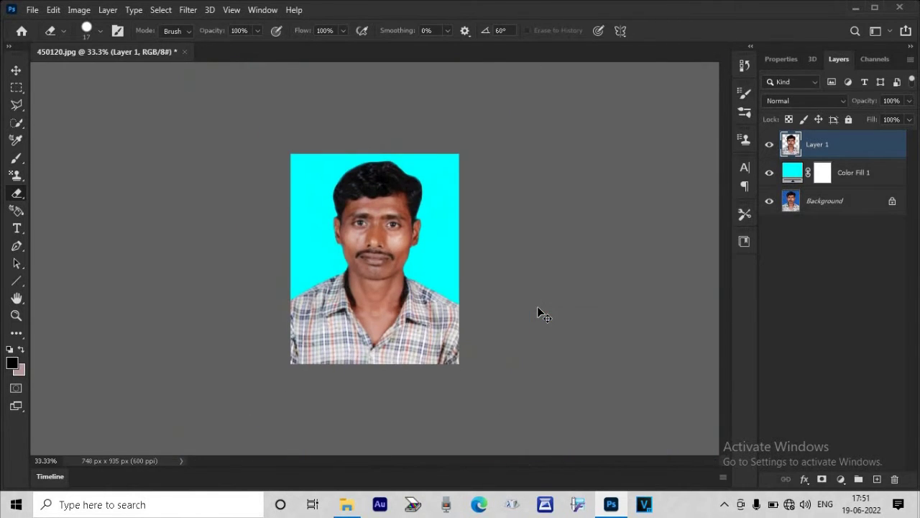
pyautogui.hotkey('ctrl', '+')
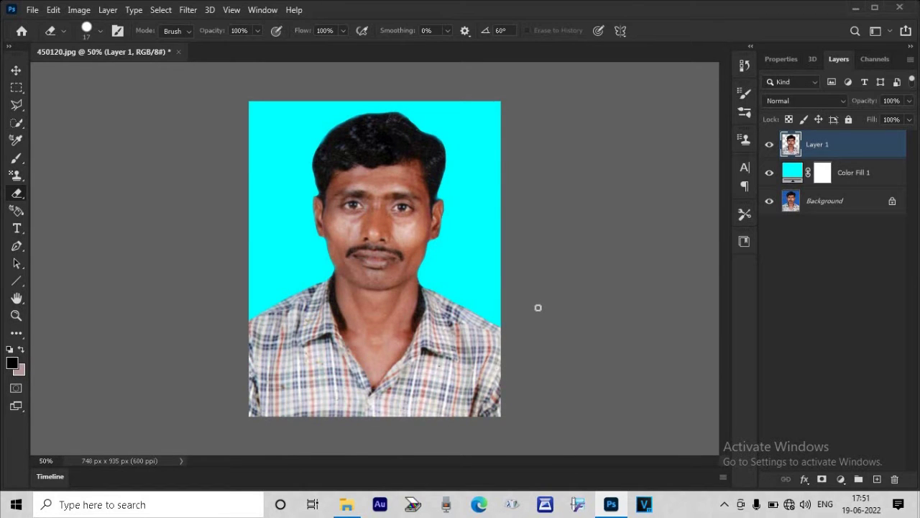
pyautogui.hotkey('ctrl', '+')
pyautogui.hotkey('ctrl', '+')
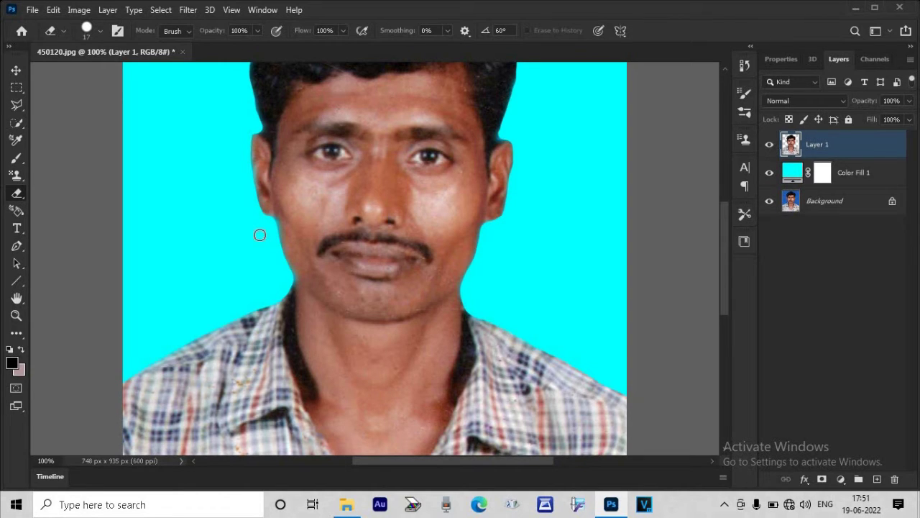
pyautogui.hotkey('ctrl', '-')
pyautogui.hotkey('ctrl', '-')
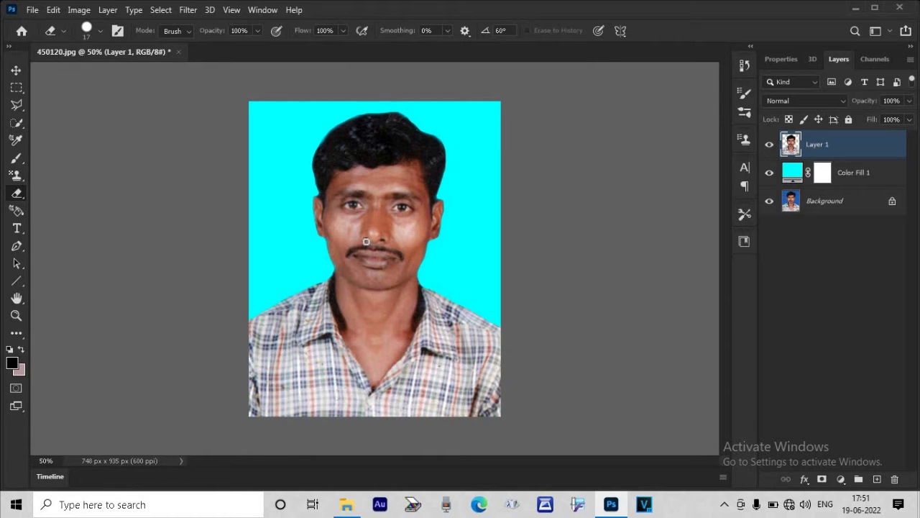
pyautogui.press('v')
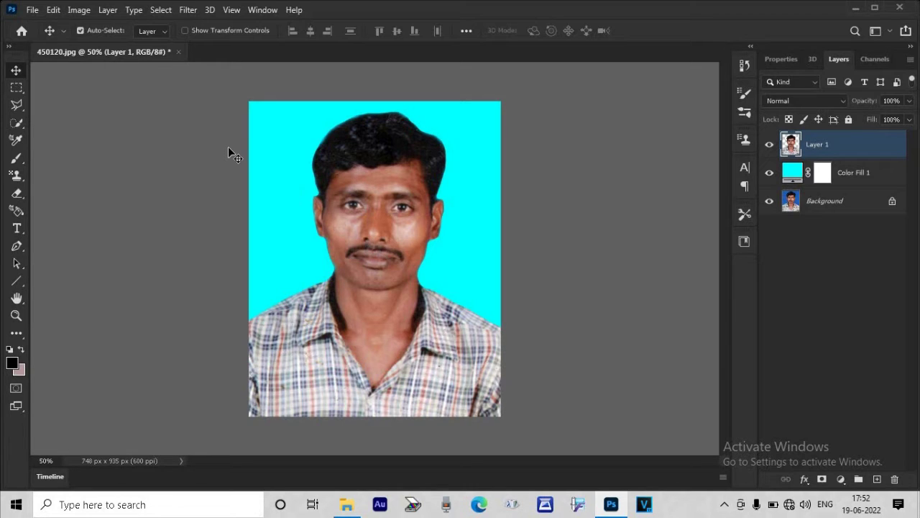
# Choose the Mixer Brush and set the foreground to the light skin tone ffcc99, starting from a sample of the cheek highlight
pyautogui.click(15, 163)
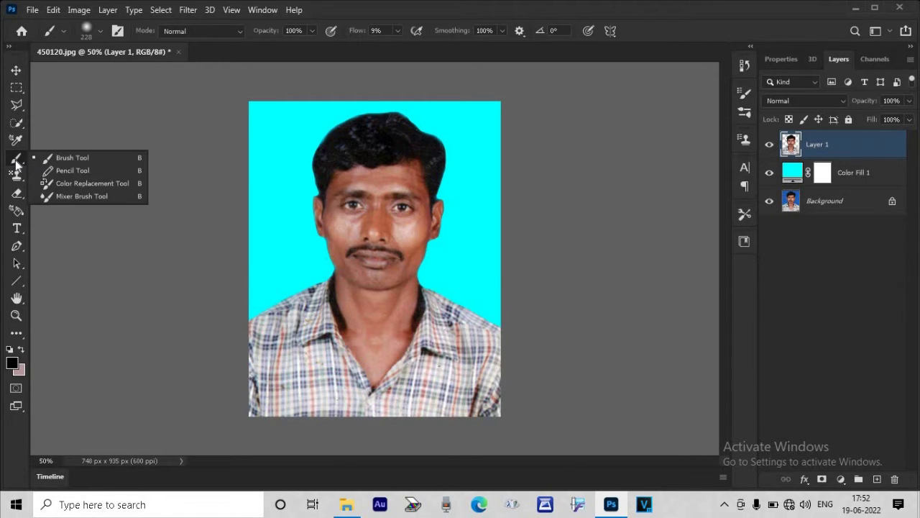
pyautogui.click(78, 193)
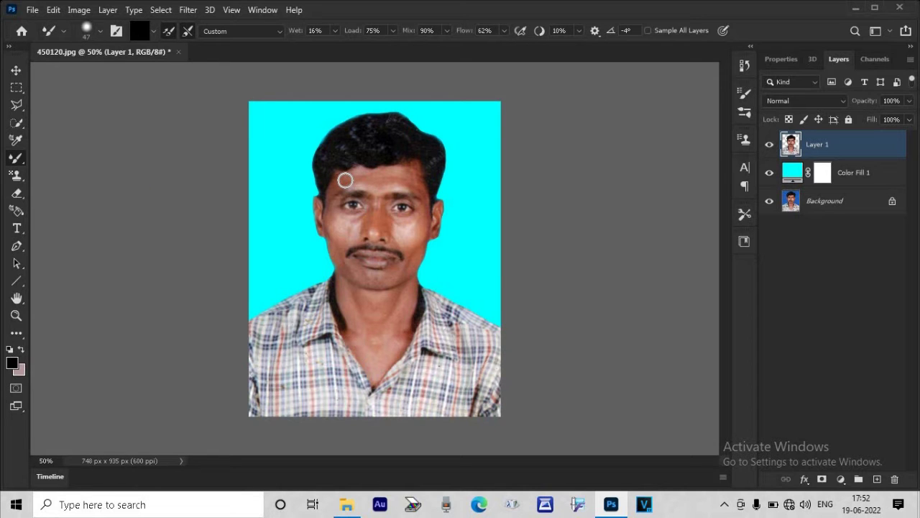
pyautogui.hotkey('ctrl', '+')
pyautogui.hotkey('ctrl', '+')
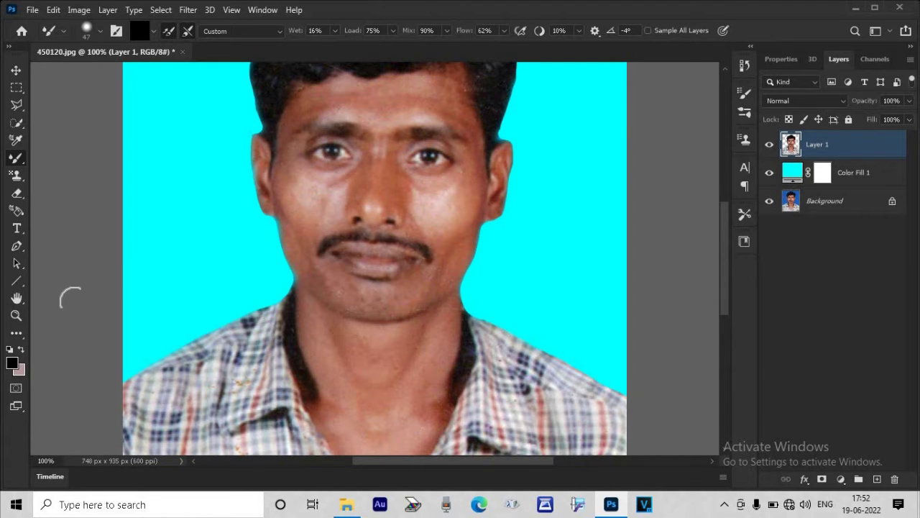
pyautogui.click(12, 363)
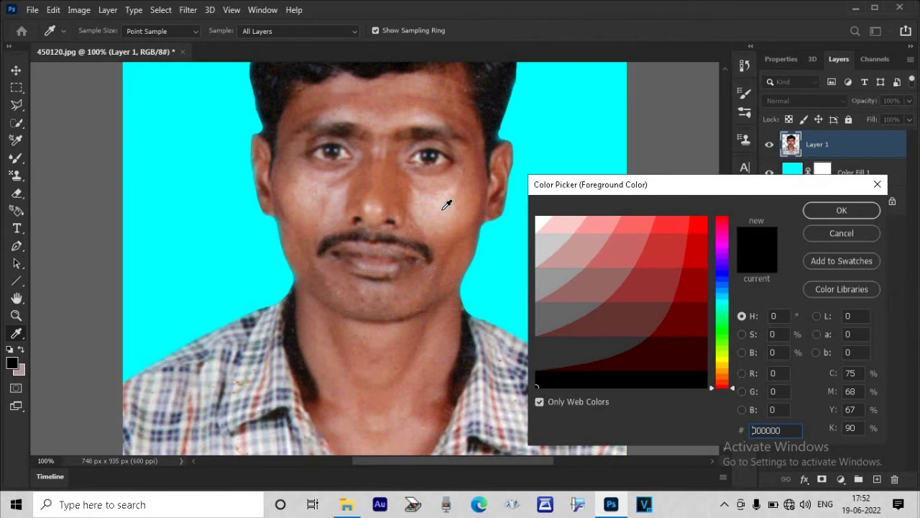
pyautogui.click(446, 205)
pyautogui.click(585, 223)
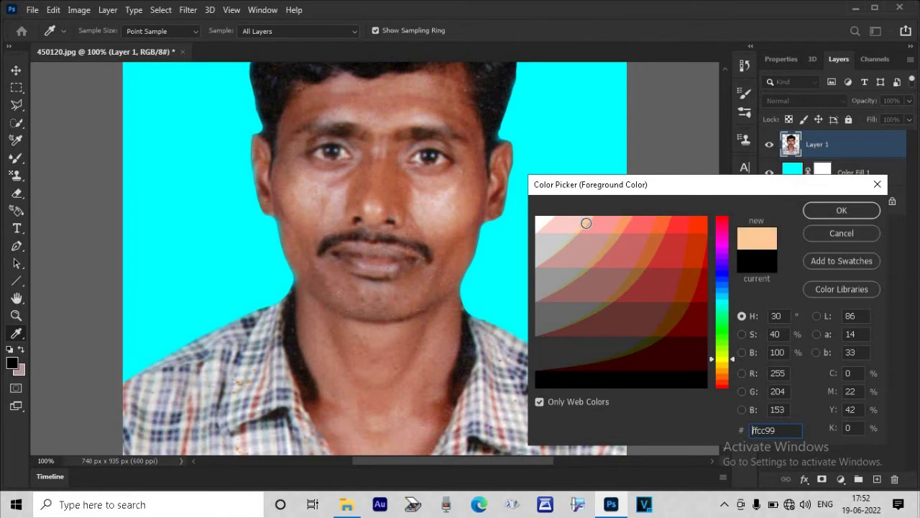
pyautogui.click(841, 209)
# Set the Mixer Brush to 72 px, lower its hardness slightly and set its flow to 48%
pyautogui.rightClick(355, 309)
pyautogui.moveTo(449, 302); pyautogui.dragTo(459, 302)
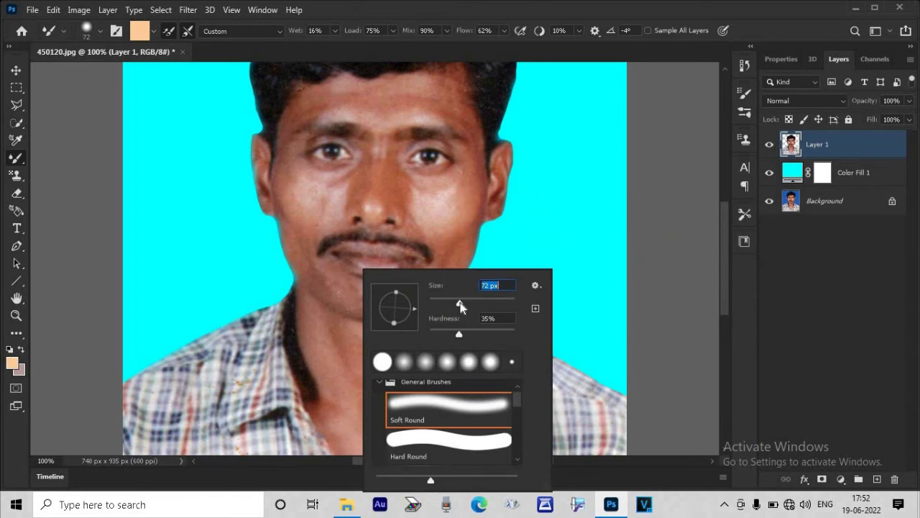
pyautogui.moveTo(460, 336); pyautogui.dragTo(450, 337)
pyautogui.click(504, 31)
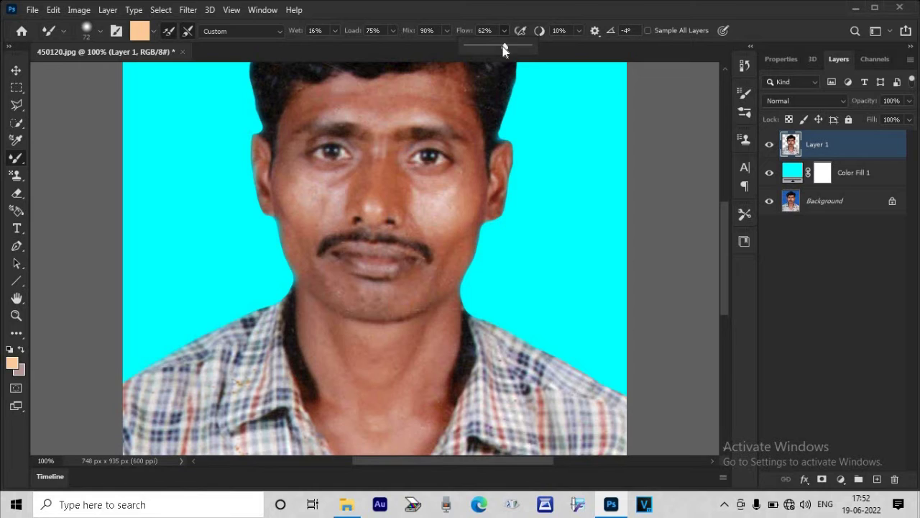
pyautogui.moveTo(495, 46); pyautogui.dragTo(495, 46)
# Blend the skin of the neck and upper chest smooth within the open shirt collar
pyautogui.scroll(-2, 726, 244)
pyautogui.scroll(-1, 726, 248)
pyautogui.hotkey('ctrl', '+')
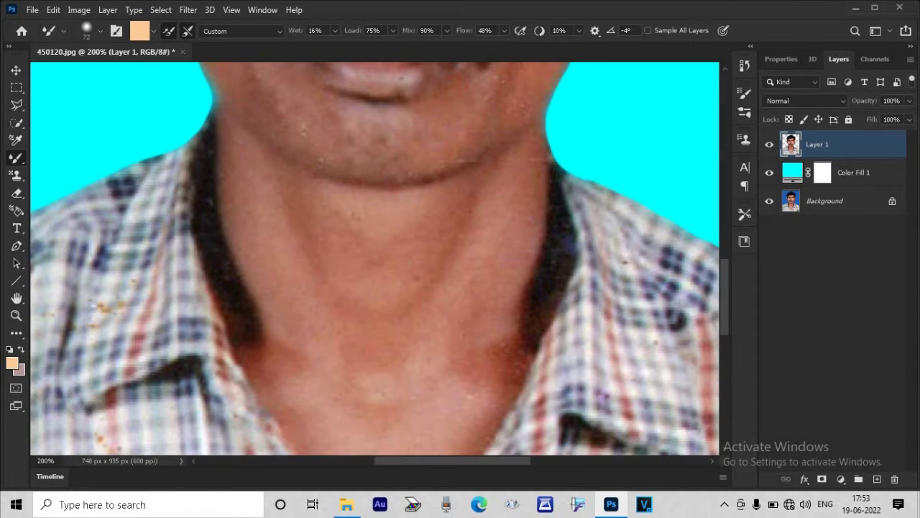
pyautogui.moveTo(480, 282); pyautogui.dragTo(465, 323)
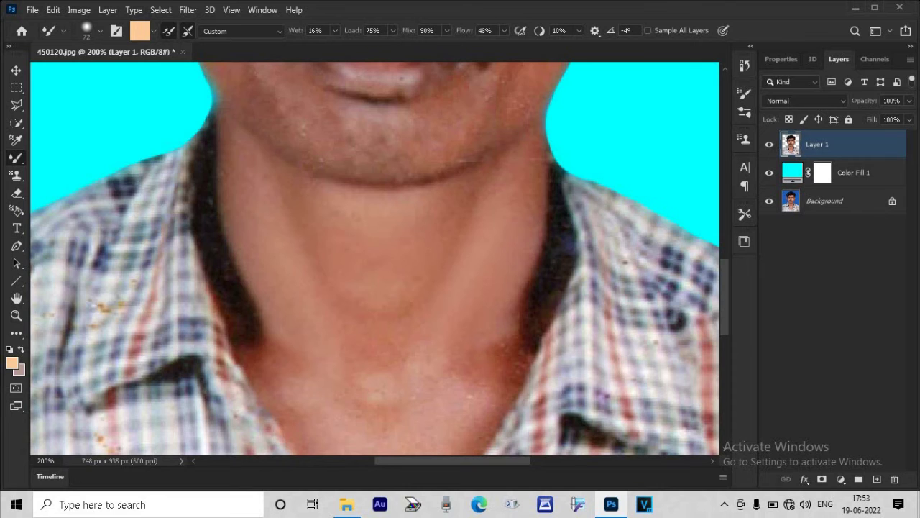
pyautogui.scroll(-5, 722, 273)
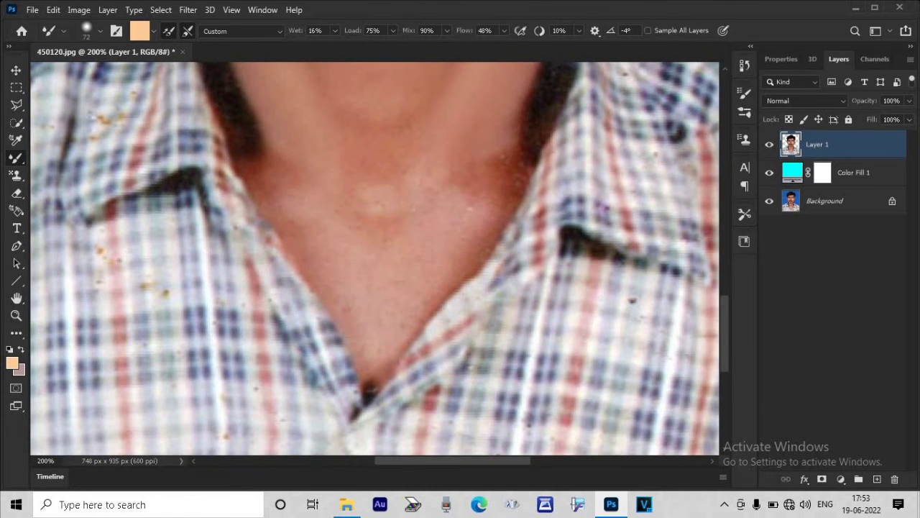
pyautogui.moveTo(375, 216); pyautogui.dragTo(401, 223)
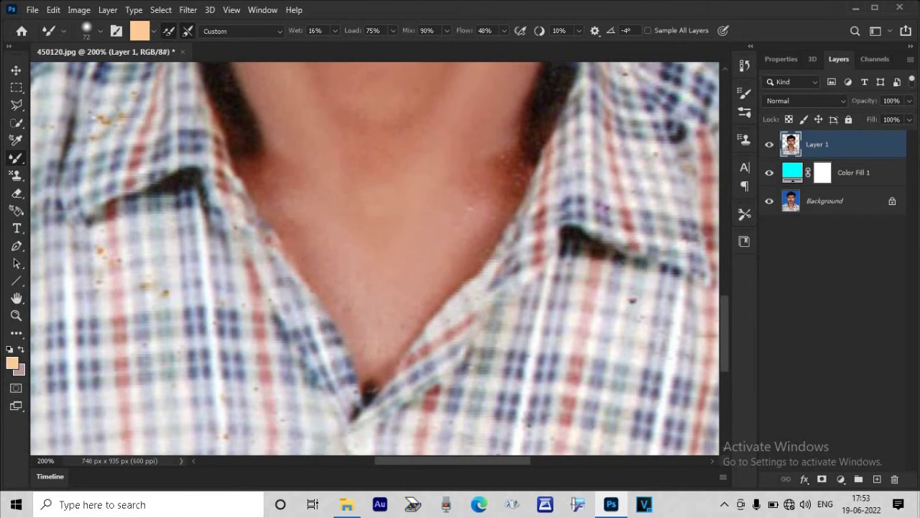
# Reduce the Mixer Brush to 47 px and smooth the skin on both cheeks, the jaw and the chin
pyautogui.scroll(5, 724, 316)
pyautogui.rightClick(400, 283)
pyautogui.click(271, 343)
pyautogui.scroll(5, 724, 306)
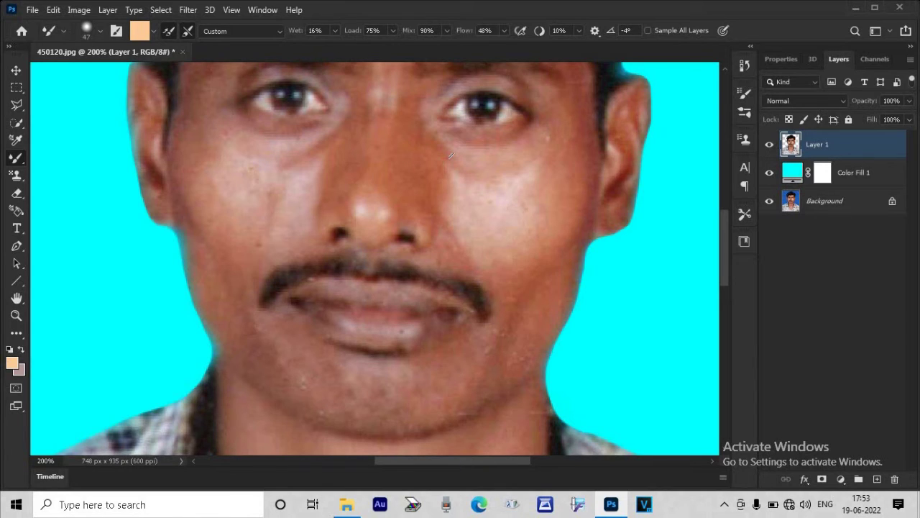
pyautogui.moveTo(726, 253)
pyautogui.mouseDown()
pyautogui.moveTo(724, 223)
pyautogui.moveTo(726, 243)
pyautogui.mouseUp()
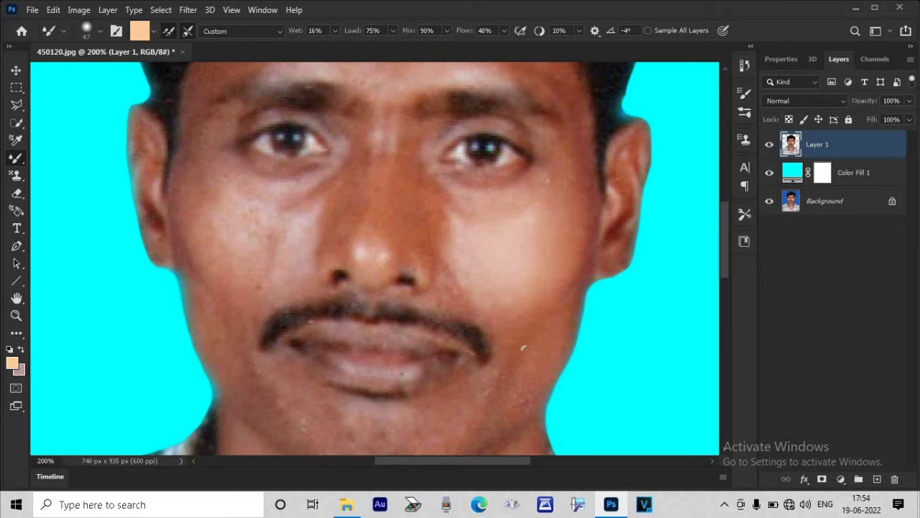
pyautogui.moveTo(726, 227); pyautogui.dragTo(726, 262)
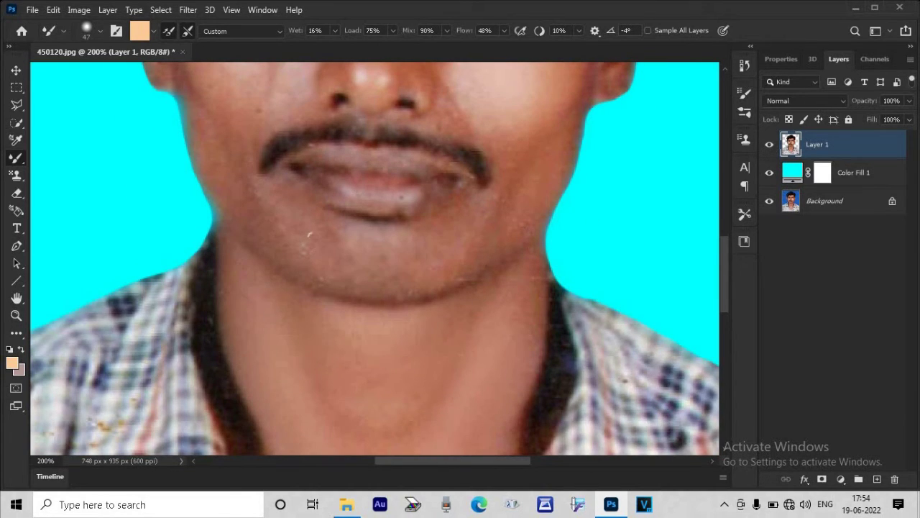
pyautogui.moveTo(723, 285); pyautogui.dragTo(723, 252)
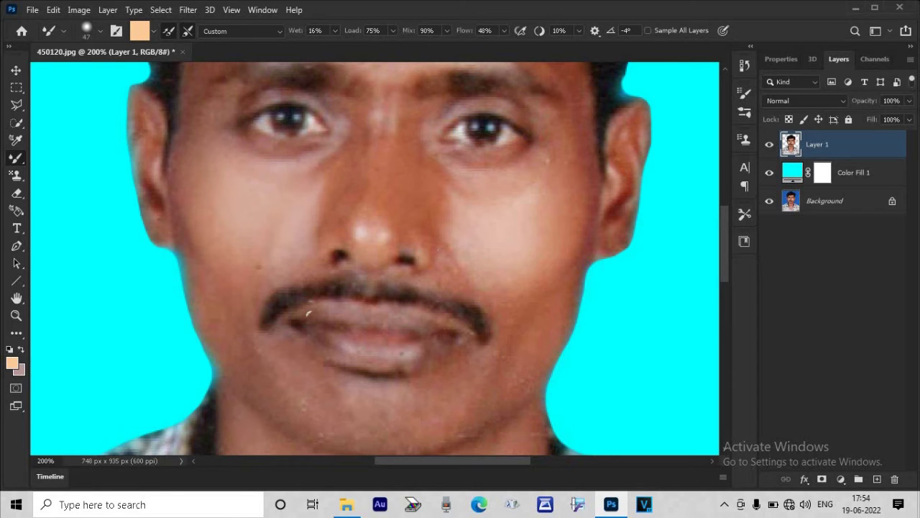
# Smooth the forehead skin between the hairline and the eyebrows with the Mixer Brush
pyautogui.hotkey('ctrl', '-')
pyautogui.hotkey('ctrl', '-')
pyautogui.hotkey('ctrl', '-')
pyautogui.hotkey('ctrl', '+')
pyautogui.hotkey('ctrl', '+')
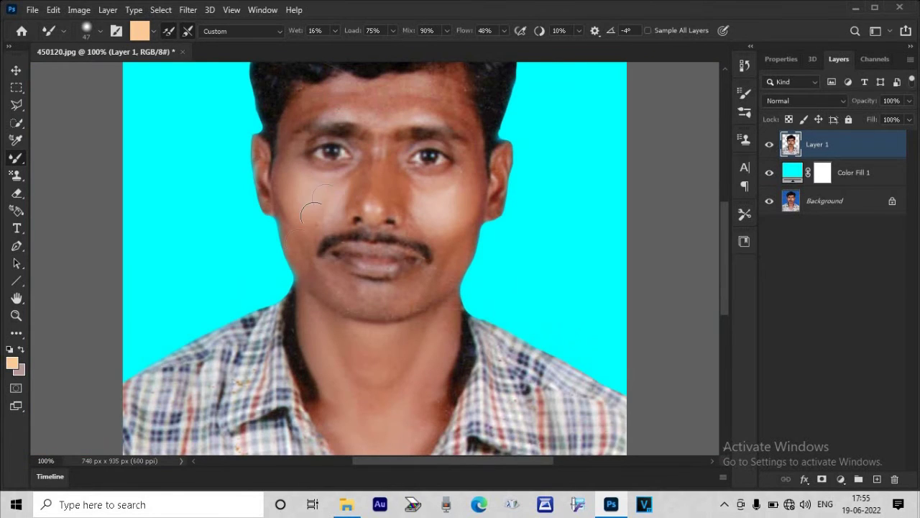
pyautogui.hotkey('ctrl', '+')
pyautogui.scroll(5, 697, 253)
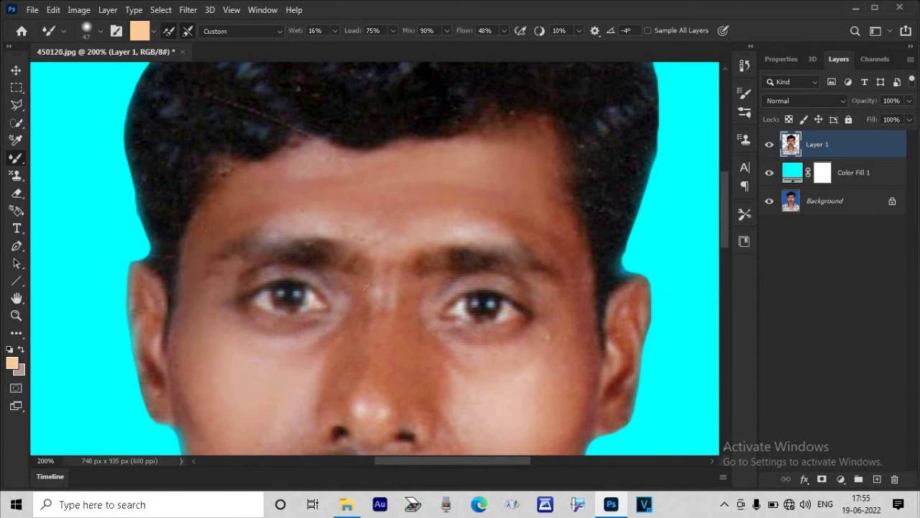
# Examine the smoothed face close up and in the whole portrait
pyautogui.hotkey('ctrl', '-')
pyautogui.hotkey('ctrl', '-')
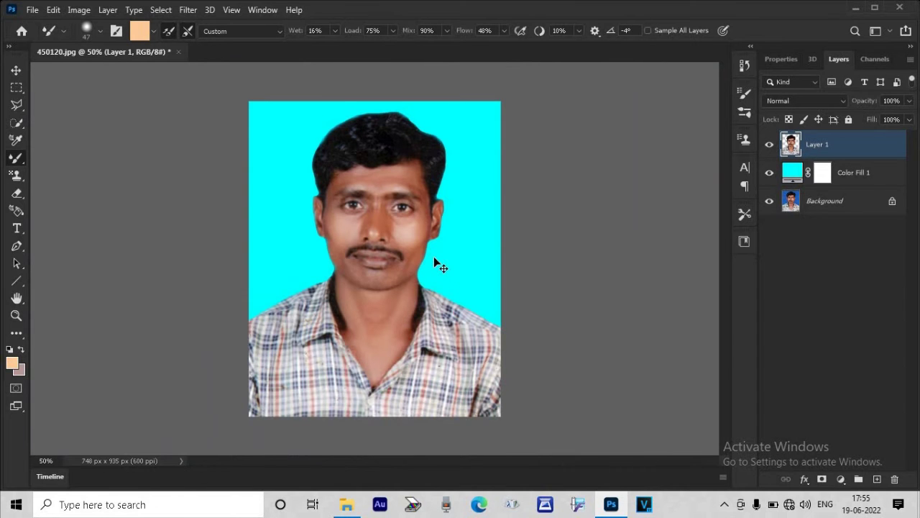
pyautogui.hotkey('ctrl', '+')
pyautogui.hotkey('ctrl', '+')
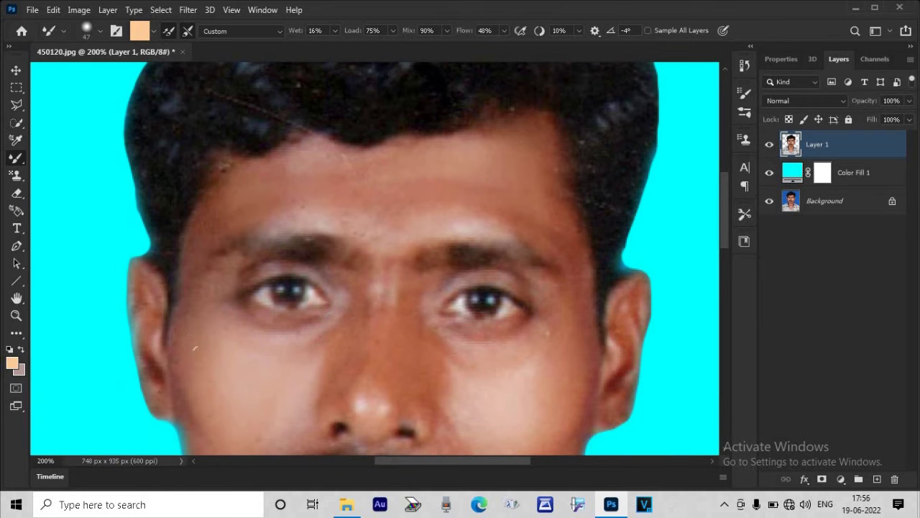
pyautogui.hotkey('ctrl', '-')
pyautogui.hotkey('ctrl', '-')
pyautogui.hotkey('ctrl', '-')
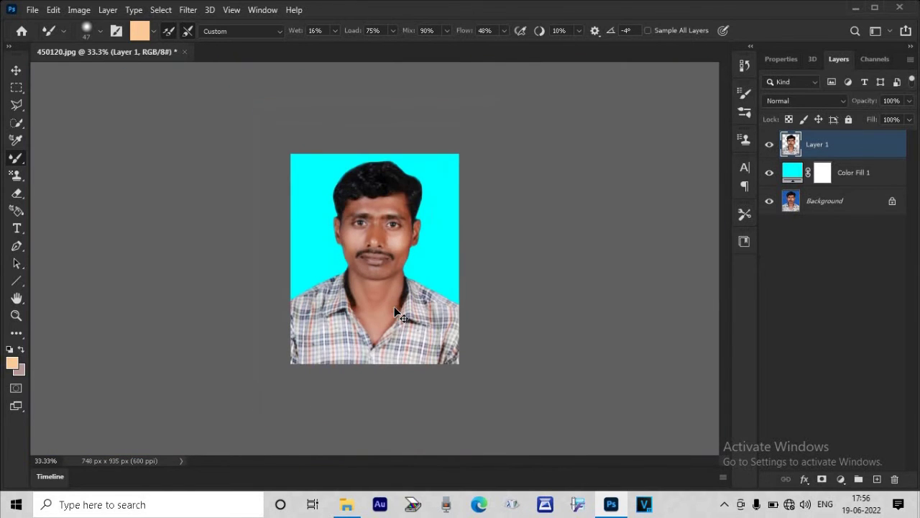
pyautogui.hotkey('ctrl', '+')
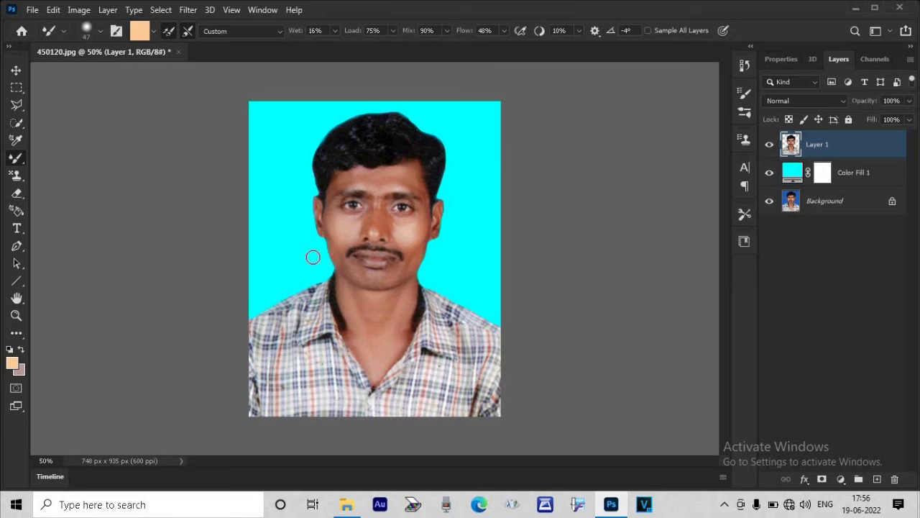
# Select the man's hair, face, ears and neck down to the open collar with the Quick Selection tool in add mode
pyautogui.click(16, 124)
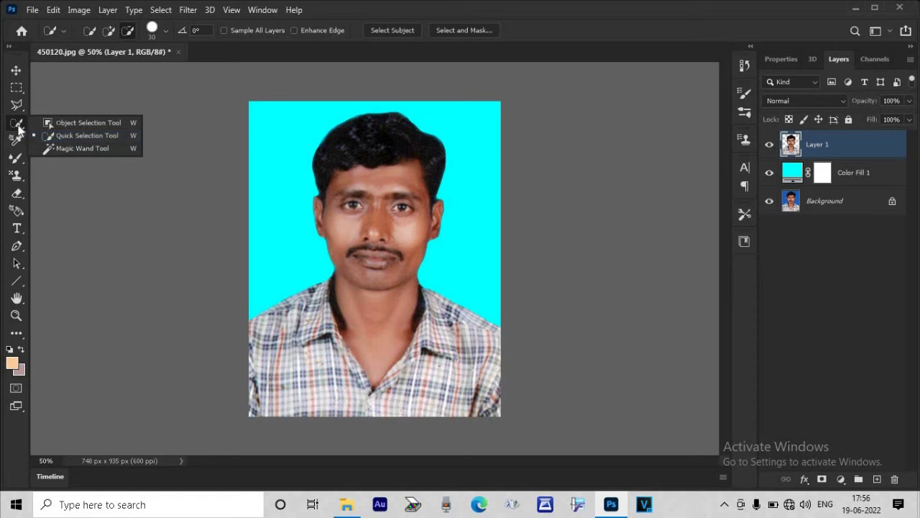
pyautogui.click(20, 331)
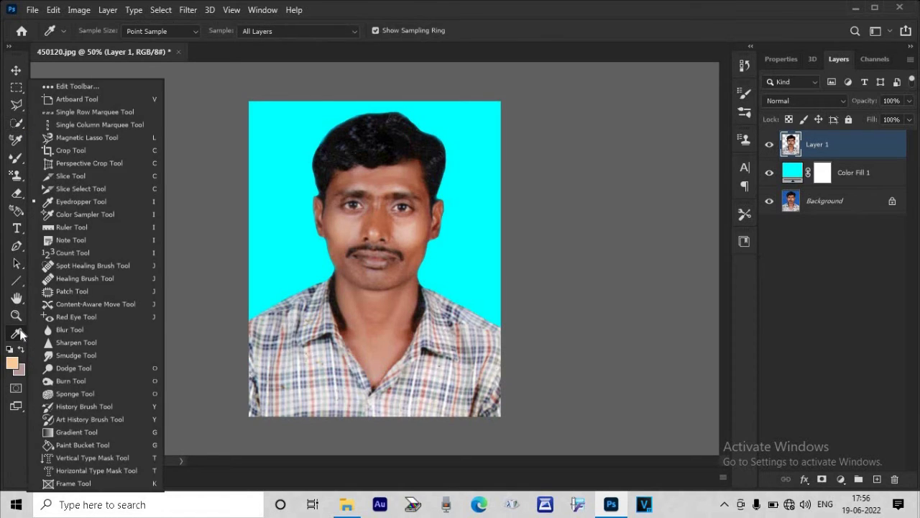
pyautogui.click(13, 123)
pyautogui.click(50, 137)
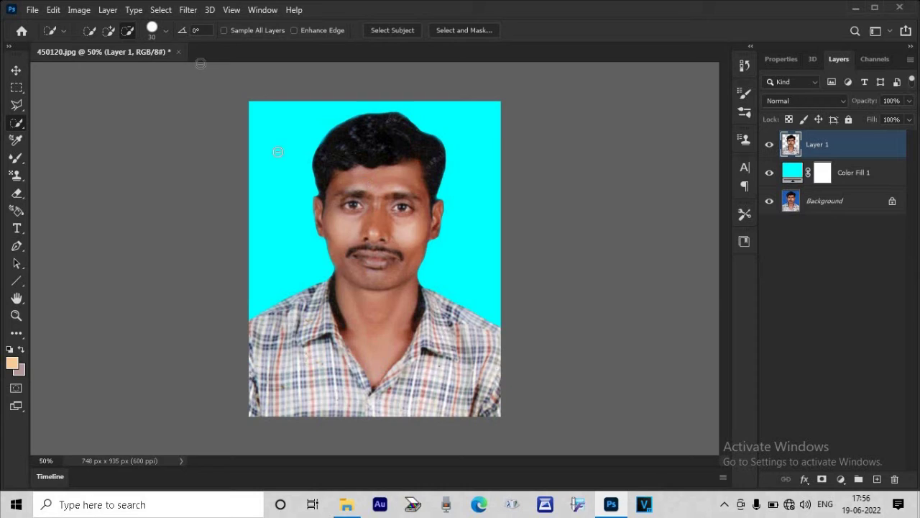
pyautogui.click(129, 27)
pyautogui.click(108, 30)
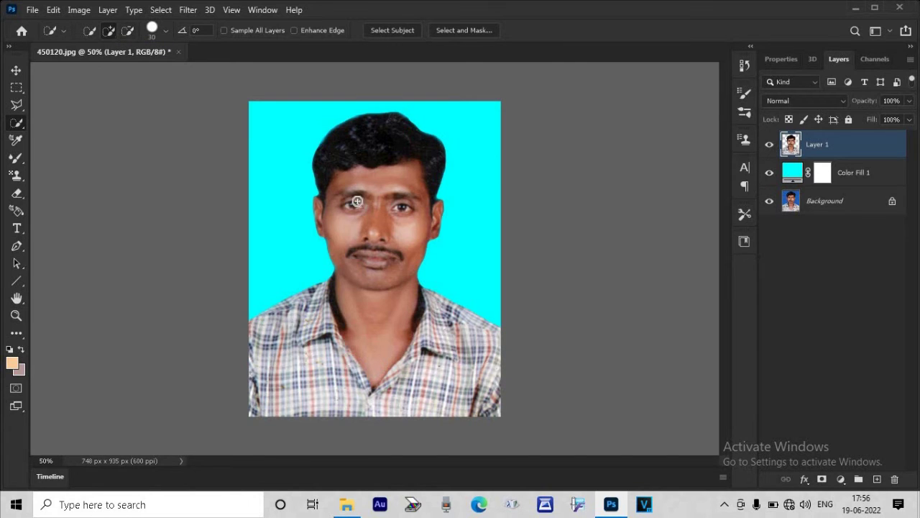
pyautogui.moveTo(397, 176); pyautogui.dragTo(381, 325)
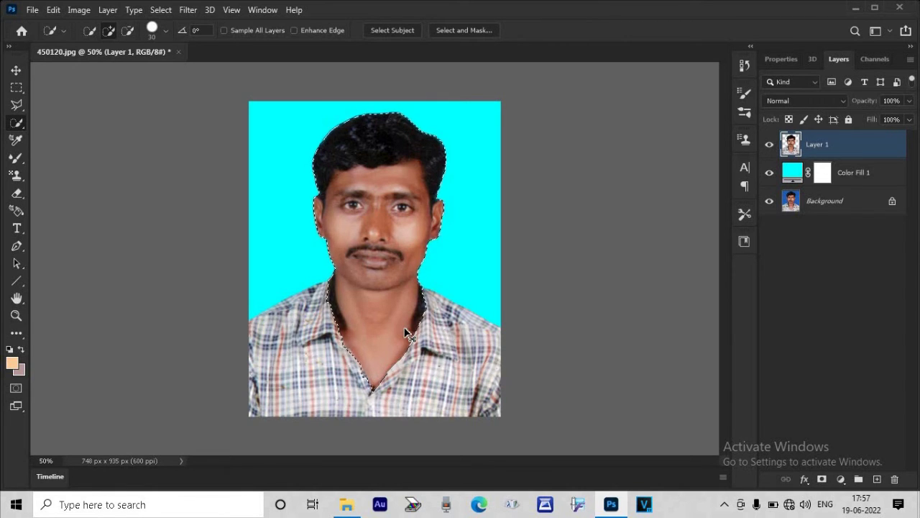
# Slightly lower the saturation of the selected head and neck with Hue/Saturation
pyautogui.hotkey('ctrl', 'u')
pyautogui.moveTo(665, 220); pyautogui.dragTo(649, 224)
pyautogui.click(817, 121)
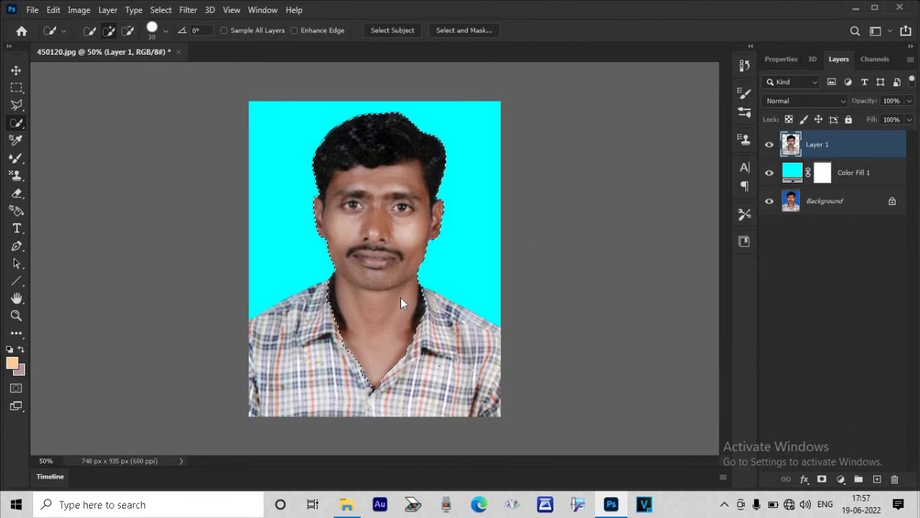
# Brighten the selected head and neck with Levels by setting the white input level to 215, and clear the selection
pyautogui.hotkey('ctrl', 'l')
pyautogui.moveTo(761, 331); pyautogui.dragTo(736, 333)
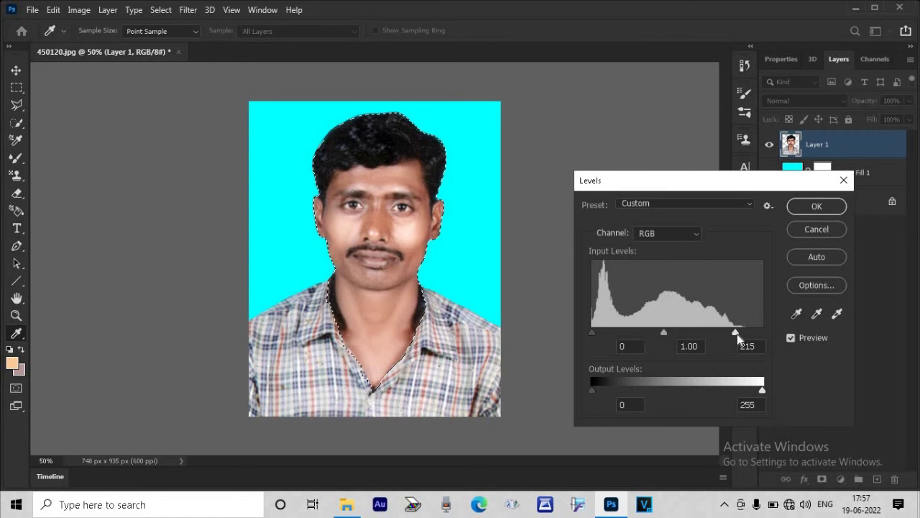
pyautogui.click(815, 208)
pyautogui.press('w')
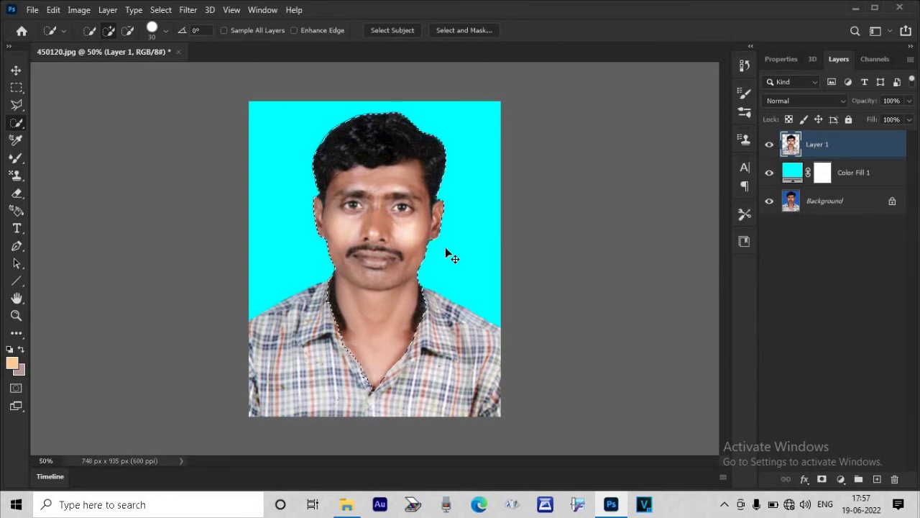
pyautogui.hotkey('ctrl', 'd')
# Select the whole checked shirt, including both collar flaps, shoulders and sleeves, with the Quick Selection tool
pyautogui.hotkey('ctrl', '-')
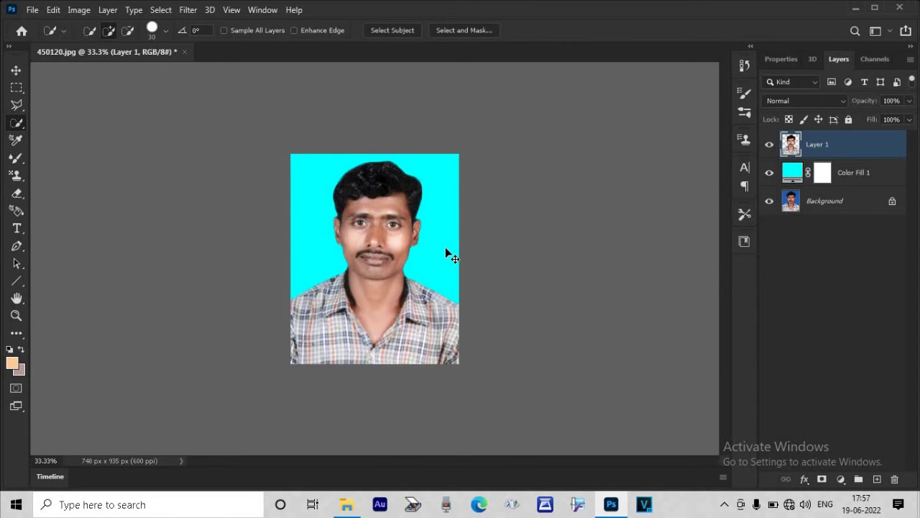
pyautogui.hotkey('ctrl', '+')
pyautogui.click(309, 321)
pyautogui.moveTo(305, 387); pyautogui.dragTo(331, 370)
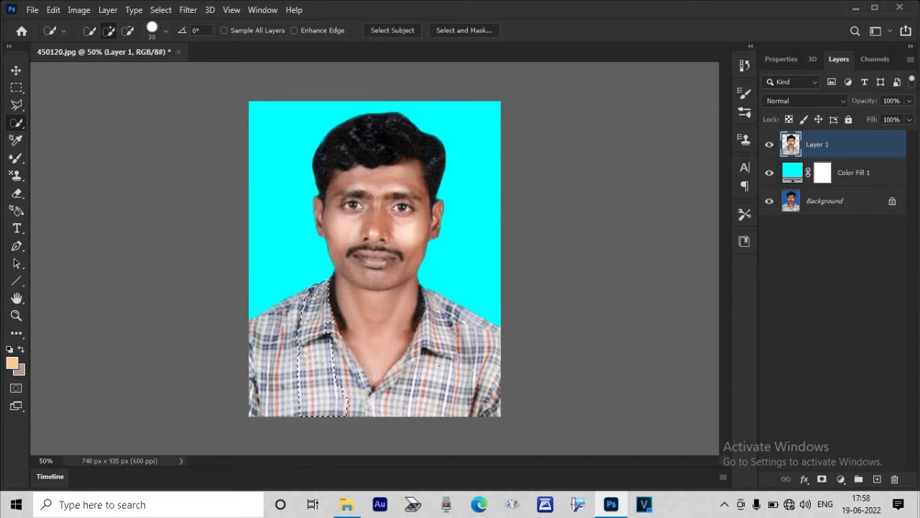
pyautogui.moveTo(325, 317)
pyautogui.mouseDown()
pyautogui.moveTo(363, 398)
pyautogui.moveTo(349, 361)
pyautogui.moveTo(277, 376)
pyautogui.moveTo(379, 397)
pyautogui.moveTo(349, 408)
pyautogui.moveTo(447, 393)
pyautogui.moveTo(456, 378)
pyautogui.moveTo(430, 373)
pyautogui.moveTo(392, 405)
pyautogui.moveTo(443, 349)
pyautogui.moveTo(417, 365)
pyautogui.moveTo(441, 306)
pyautogui.moveTo(481, 351)
pyautogui.moveTo(475, 387)
pyautogui.mouseUp()
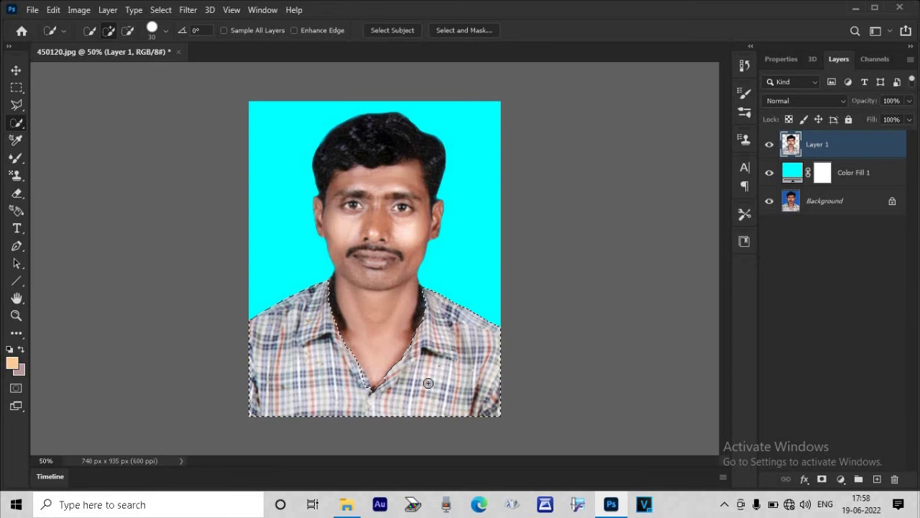
# Raise the selected shirt's saturation to +57 with Hue/Saturation and clear the selection
pyautogui.hotkey('ctrl', 'u')
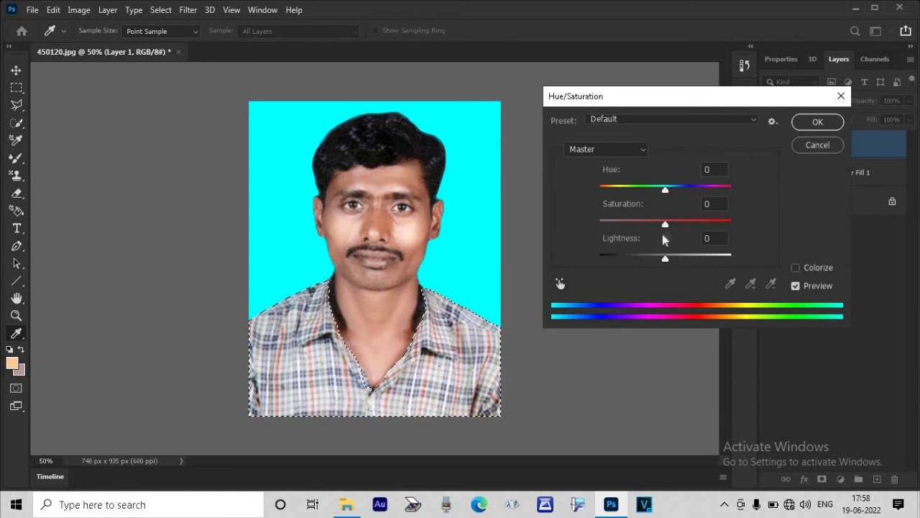
pyautogui.moveTo(665, 224); pyautogui.dragTo(704, 223)
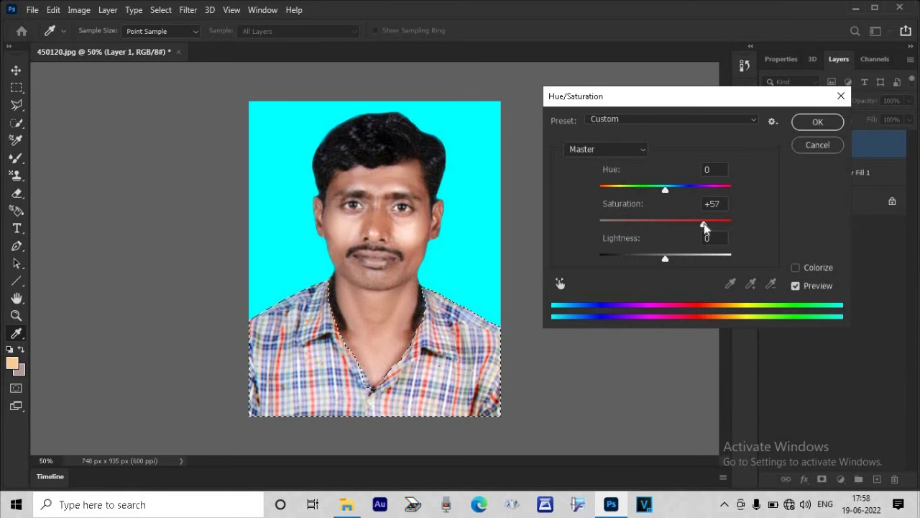
pyautogui.press('Return')
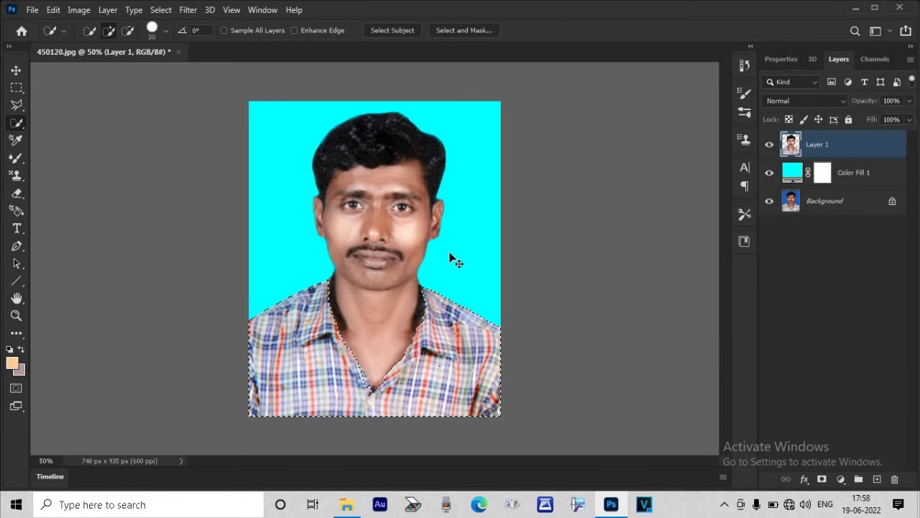
pyautogui.hotkey('ctrl', 'd')
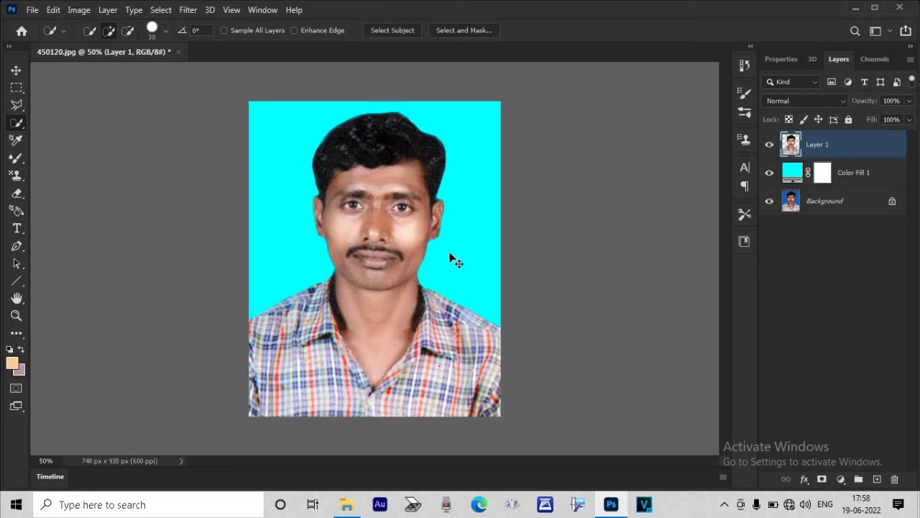
# Examine the whole portrait at several zoom levels to judge the skin and shirt colours
pyautogui.hotkey('ctrl', '-')
pyautogui.hotkey('ctrl', '-')
pyautogui.hotkey('ctrl', '-')
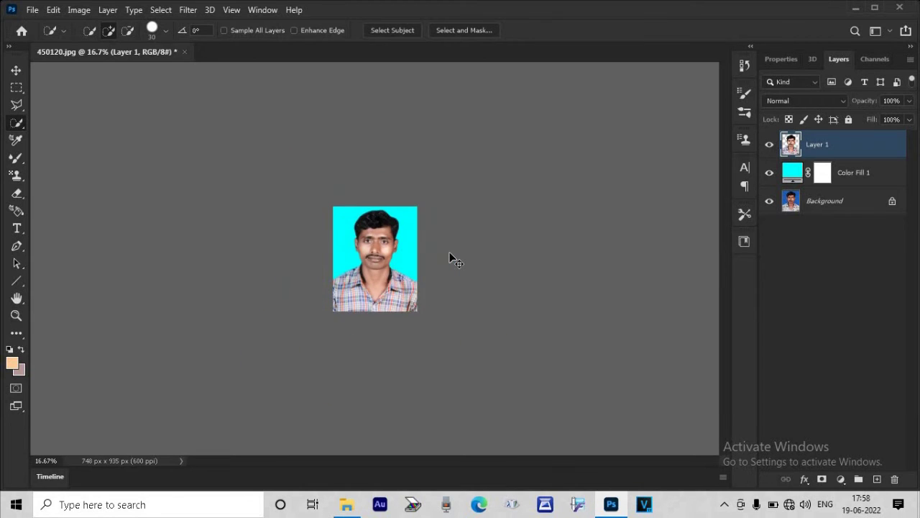
pyautogui.hotkey('ctrl', '+')
pyautogui.hotkey('ctrl', '+')
pyautogui.hotkey('ctrl', '+')
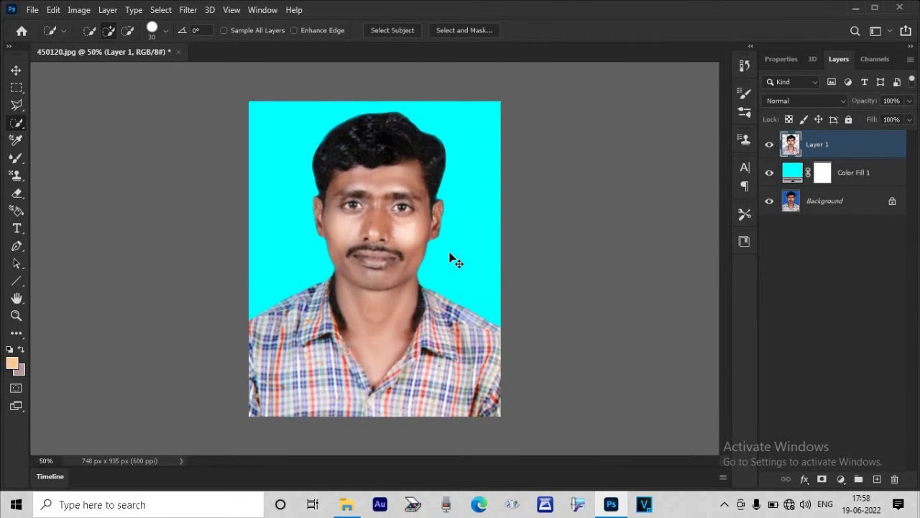
pyautogui.hotkey('ctrl', '-')
pyautogui.hotkey('ctrl', '+')
pyautogui.hotkey('ctrl', '-')
pyautogui.hotkey('ctrl', '-')
# Apply Curves to the man's layer, lifting the darkest end and moving a highlight point to input 216, output 224
pyautogui.press('c')
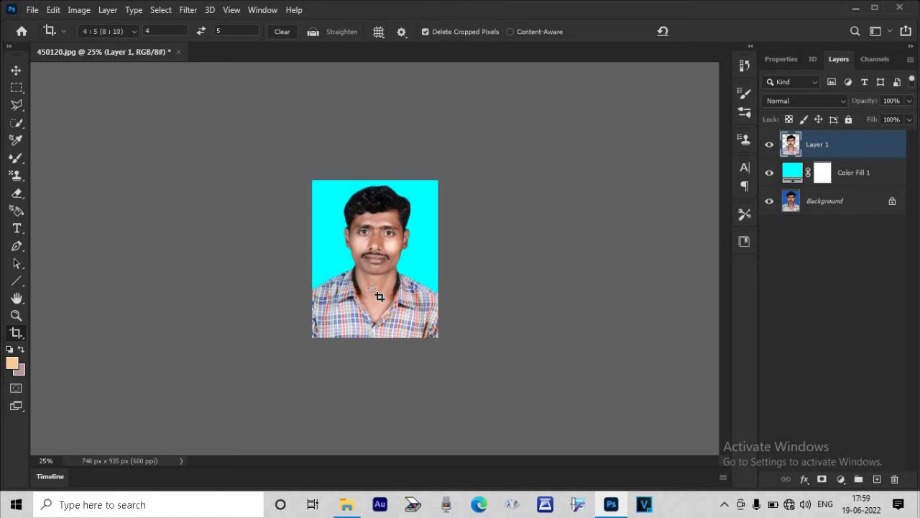
pyautogui.press('ctrl')
pyautogui.hotkey('ctrl', 'm')
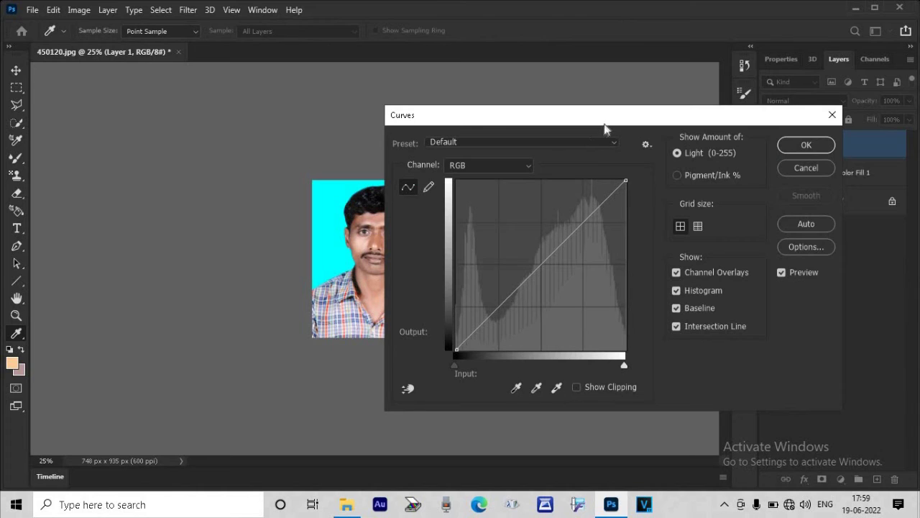
pyautogui.moveTo(608, 121); pyautogui.dragTo(689, 112)
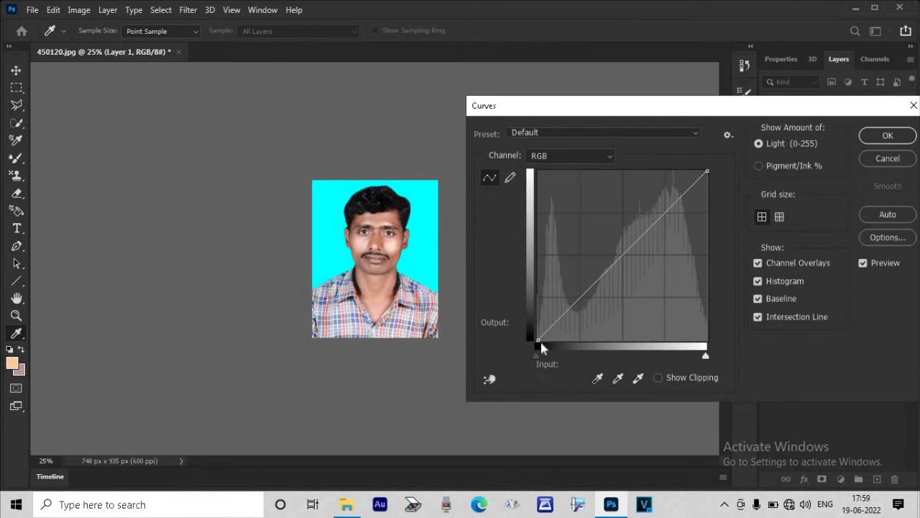
pyautogui.moveTo(538, 340); pyautogui.dragTo(550, 324)
pyautogui.moveTo(686, 190); pyautogui.dragTo(682, 192)
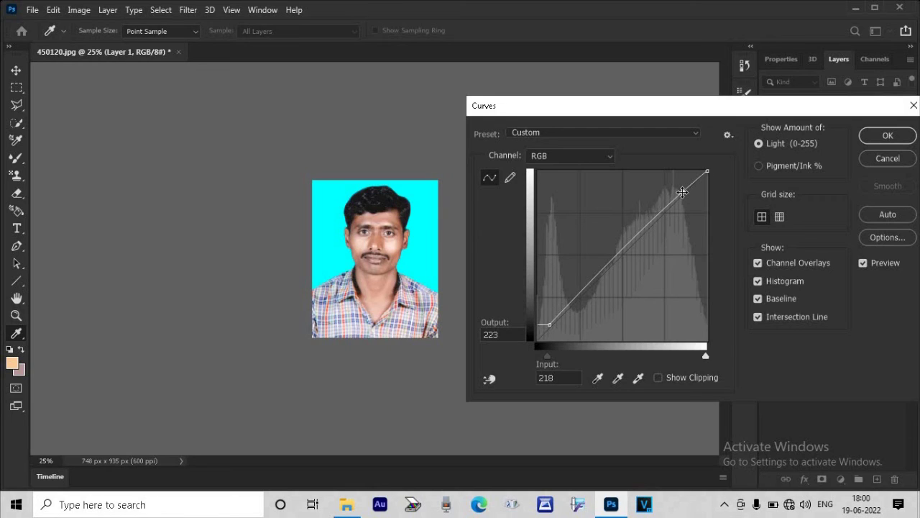
pyautogui.moveTo(682, 192); pyautogui.dragTo(681, 192)
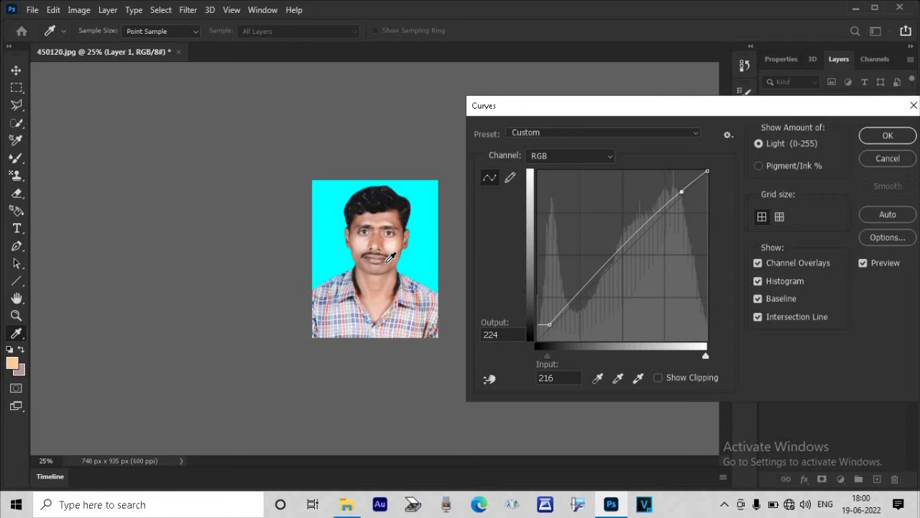
pyautogui.click(895, 136)
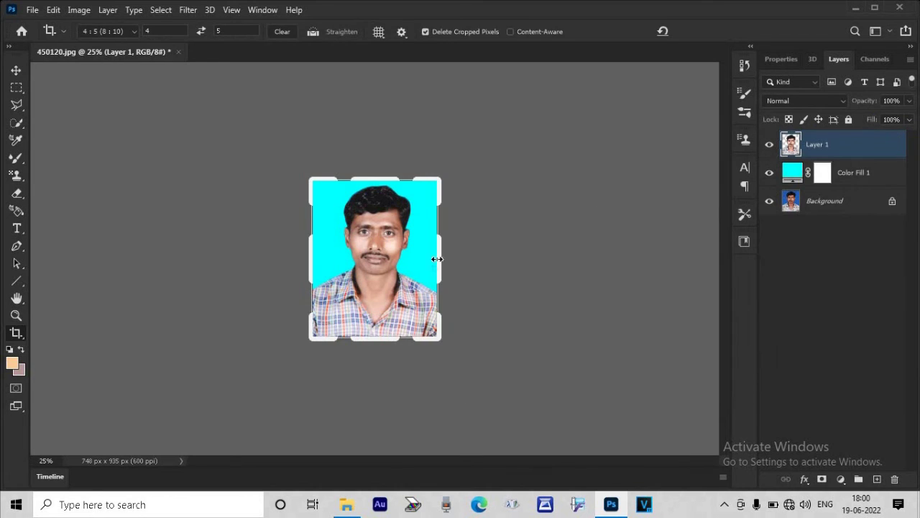
# Merge all visible layers of the portrait into the Background
pyautogui.press('v')
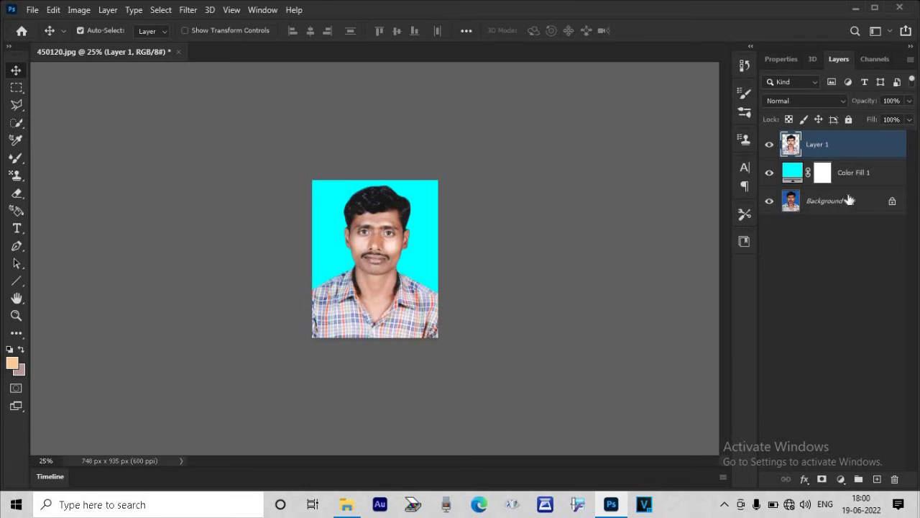
pyautogui.rightClick(824, 208)
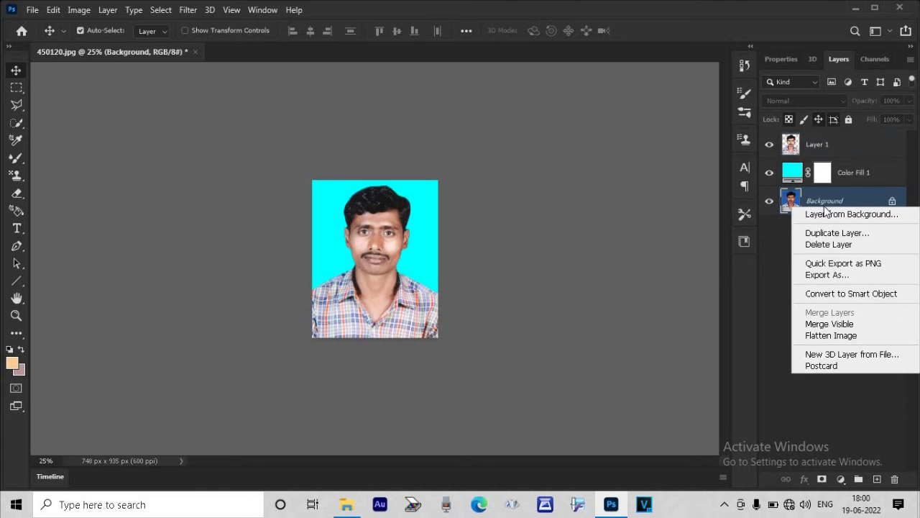
pyautogui.click(829, 324)
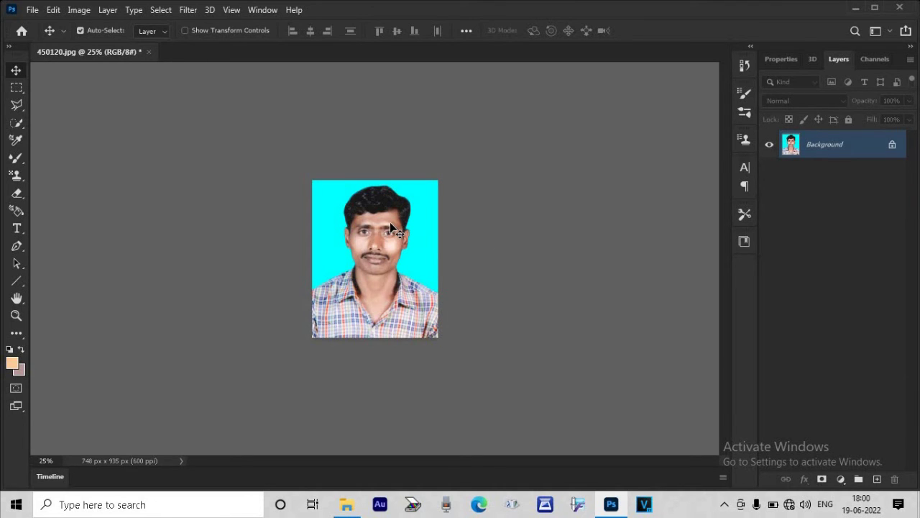
# Create a new blank A4 document of 210 x 297 mm at 300 ppi
pyautogui.press('ctrl')
pyautogui.press('ctrl')
pyautogui.hotkey('ctrl', 'n')
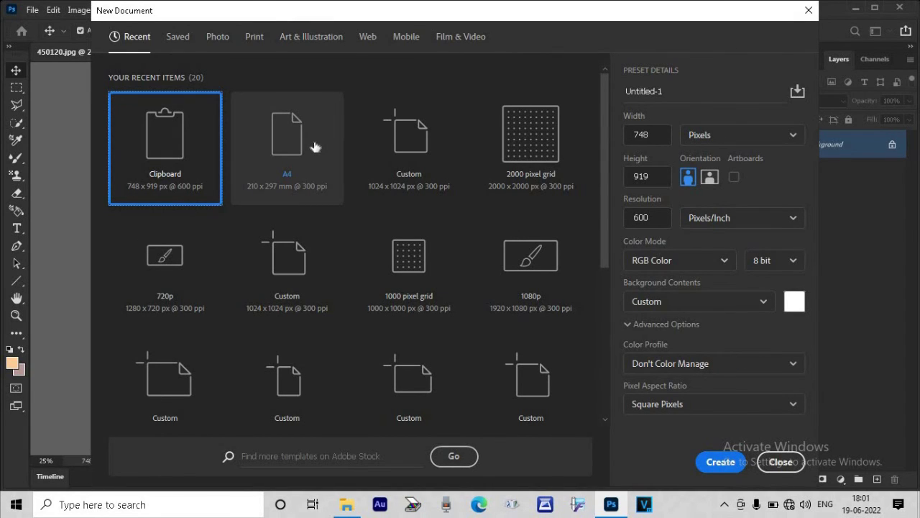
pyautogui.press('Escape')
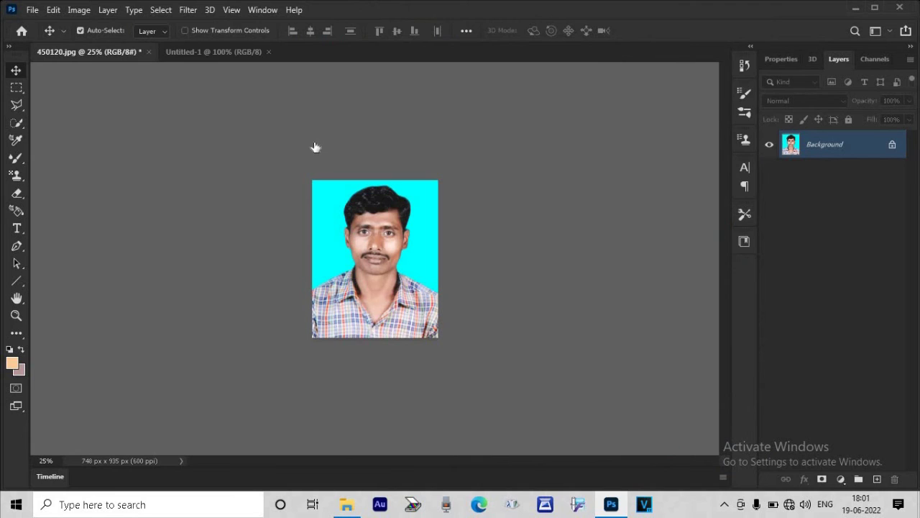
# Paste the finished portrait into the A4 document and move it to the page's upper left corner
pyautogui.hotkey('ctrl', '-')
pyautogui.hotkey('ctrl', 'Tab')
pyautogui.click(117, 54)
pyautogui.click(239, 54)
pyautogui.hotkey('ctrl', 'v')
pyautogui.moveTo(344, 177); pyautogui.dragTo(304, 152)
# Add a 2 px black (000000) stroke inside the pasted portrait's edge
pyautogui.click(54, 9)
pyautogui.click(112, 228)
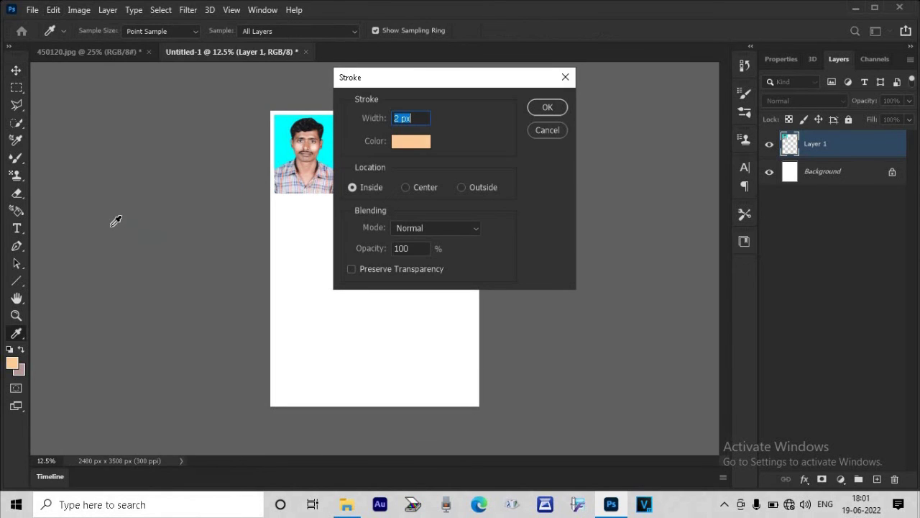
pyautogui.click(407, 142)
pyautogui.click(586, 378)
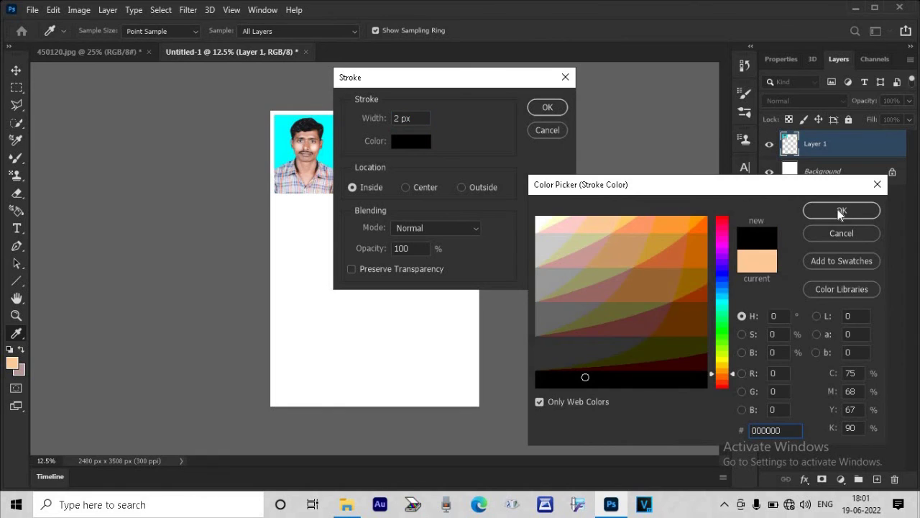
pyautogui.click(841, 210)
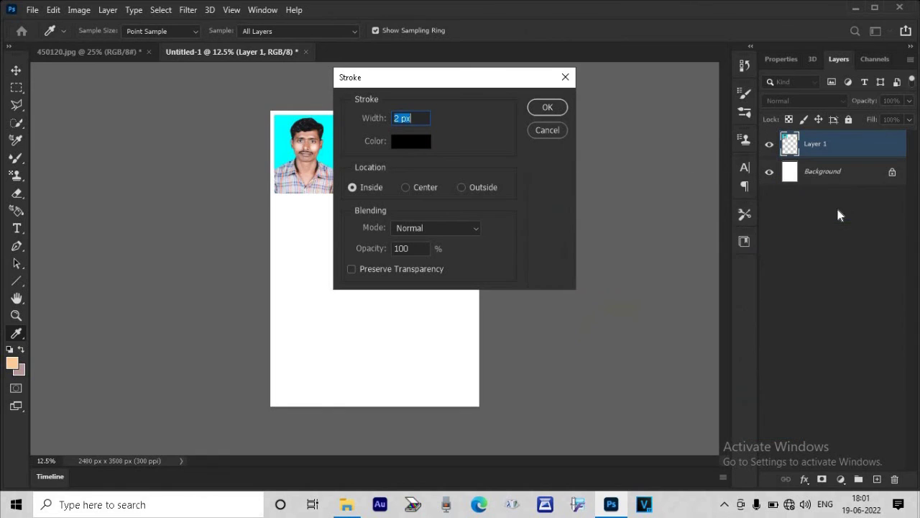
pyautogui.click(530, 107)
# Scale the bordered portrait down proportionally to passport-photo size and place it near the page's upper left corner
pyautogui.press('v')
pyautogui.press('ctrl')
pyautogui.hotkey('ctrl', 't')
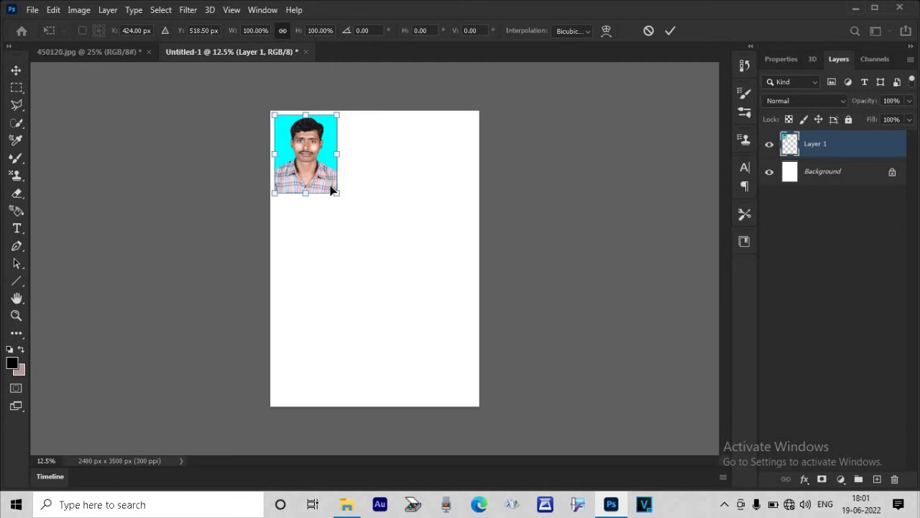
pyautogui.moveTo(336, 192); pyautogui.dragTo(300, 152)
pyautogui.press('Return')
# Duplicate the passport photo twice to the right, forming an evenly spaced row of three along the page's top
pyautogui.hotkey('ctrl', '+')
pyautogui.hotkey('ctrl', '+')
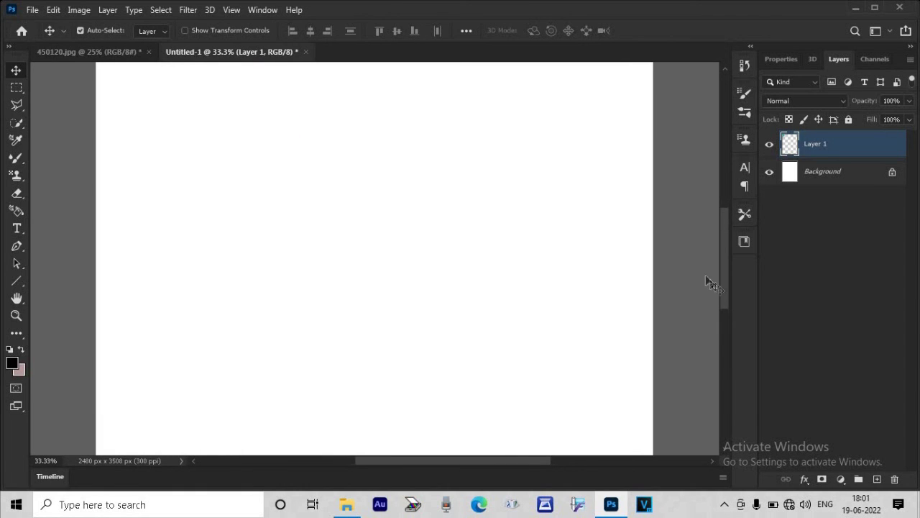
pyautogui.moveTo(723, 290); pyautogui.dragTo(719, 212)
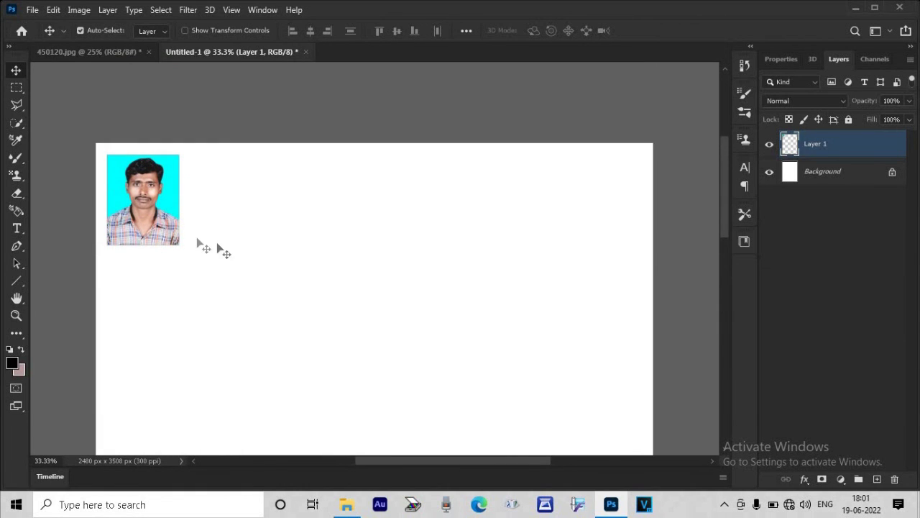
pyautogui.moveTo(165, 224); pyautogui.dragTo(318, 229)
pyautogui.press('Right')
pyautogui.press('Right')
pyautogui.press('Right')
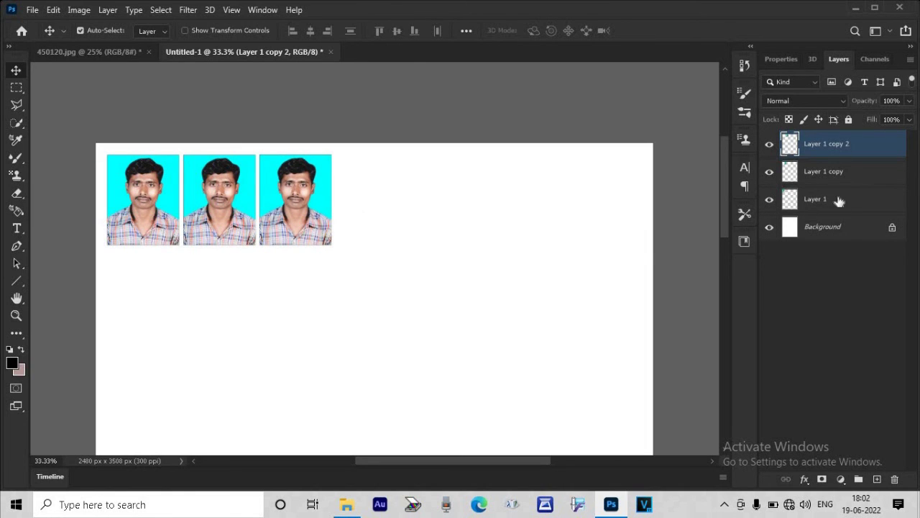
# Duplicate the three passport photos together to the right, extending the top row to six evenly spaced copies
pyautogui.press('ctrl')
pyautogui.keyDown('shift'); pyautogui.click(846, 201); pyautogui.keyUp('shift')
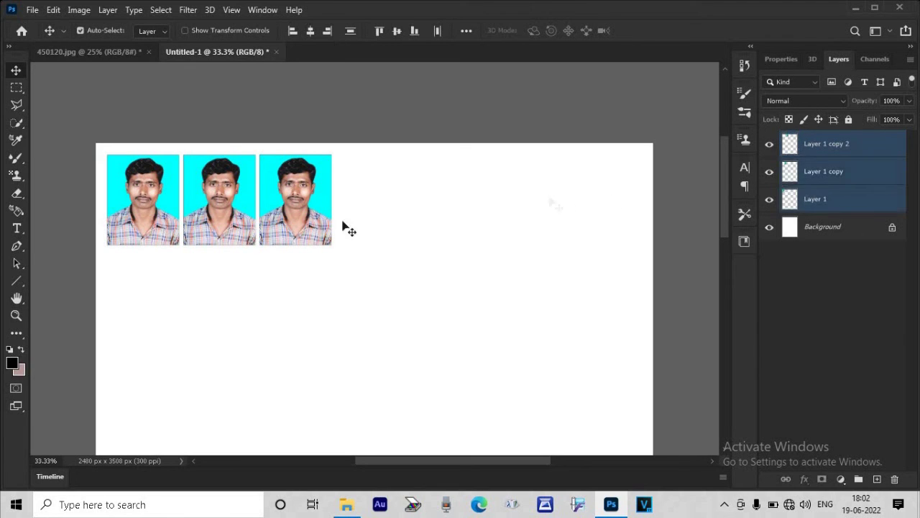
pyautogui.moveTo(293, 226); pyautogui.dragTo(520, 226)
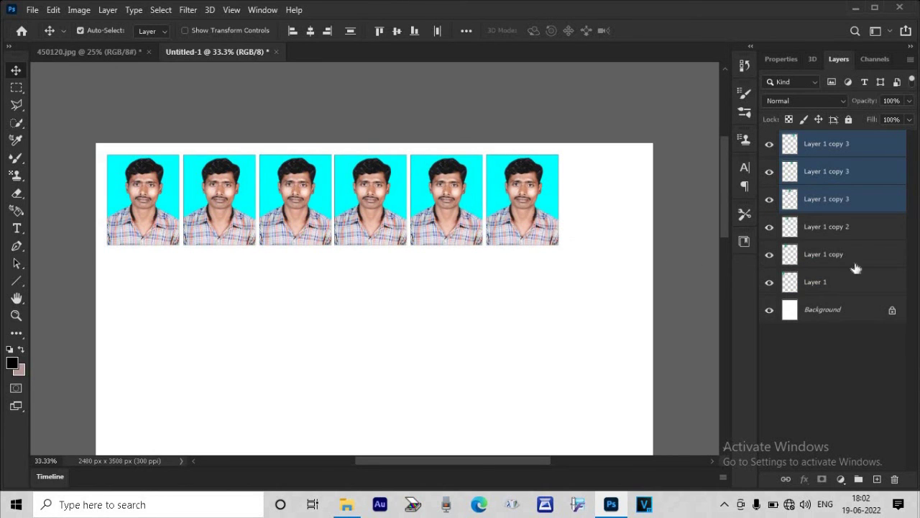
# Scale all six passport photos together proportionally to about 121% so the row spans the page width with narrow margins
pyautogui.press('ctrl')
pyautogui.keyDown('shift'); pyautogui.click(858, 280); pyautogui.keyUp('shift')
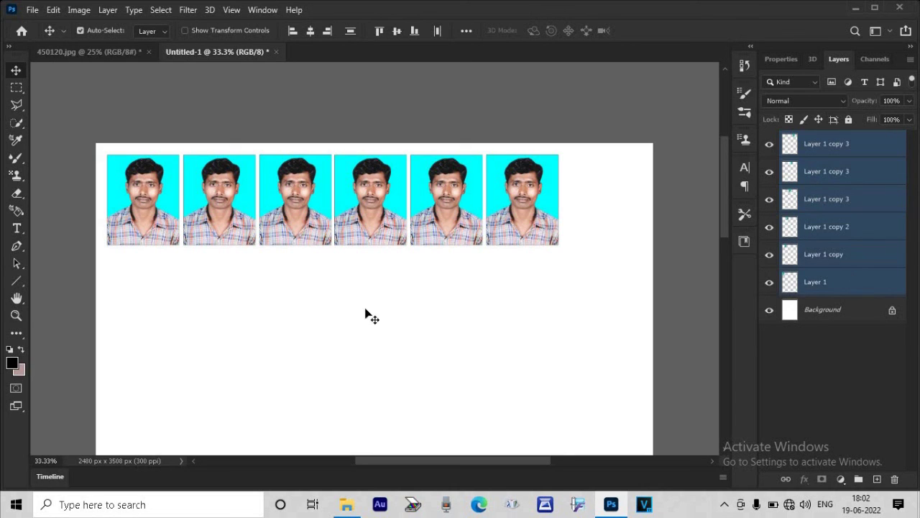
pyautogui.hotkey('ctrl', 't')
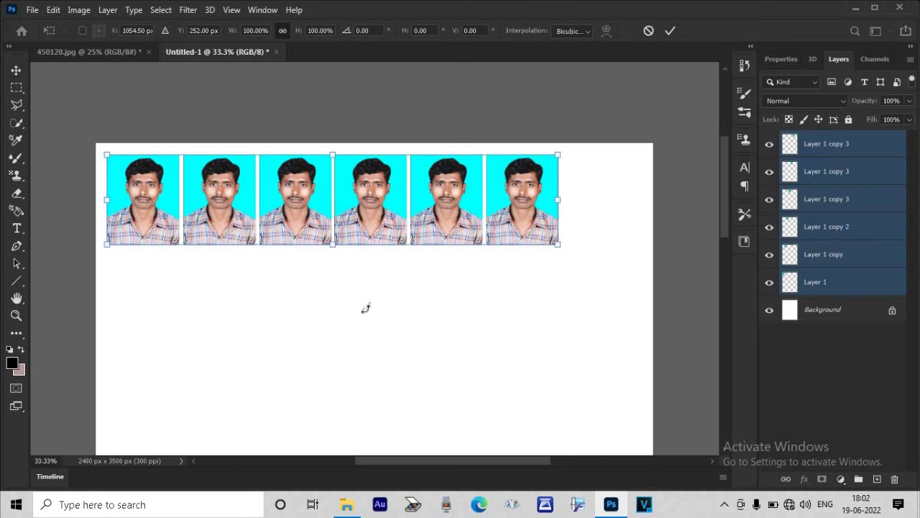
pyautogui.moveTo(559, 246); pyautogui.dragTo(647, 268)
pyautogui.moveTo(103, 152); pyautogui.dragTo(101, 151)
pyautogui.moveTo(334, 190); pyautogui.dragTo(334, 186)
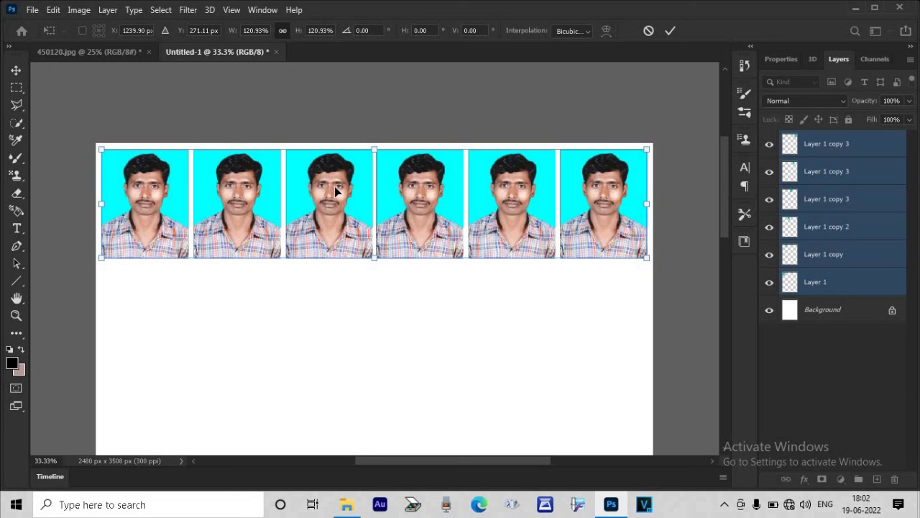
pyautogui.press('Return')
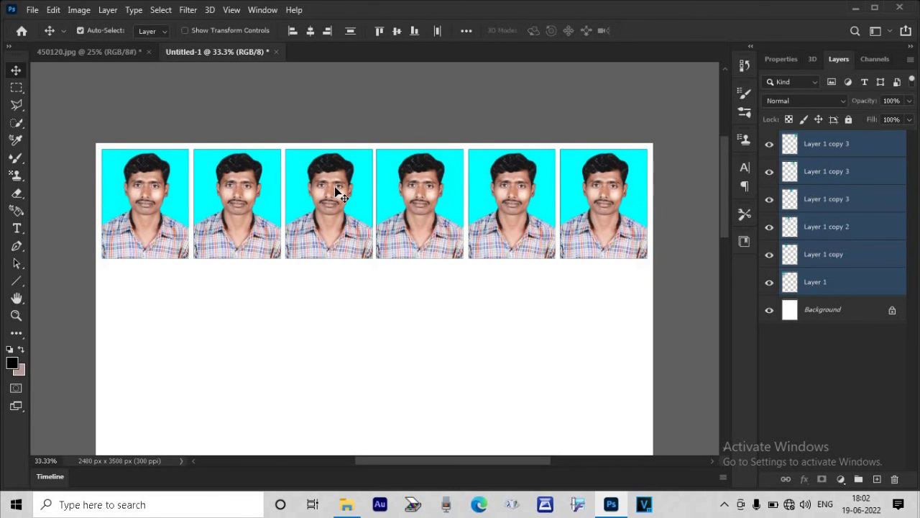
# Preview the A4 sheet in the print settings with Scale to Fit Media enabled, and cancel without printing
pyautogui.press('ctrl')
pyautogui.hotkey('ctrl', 'p')
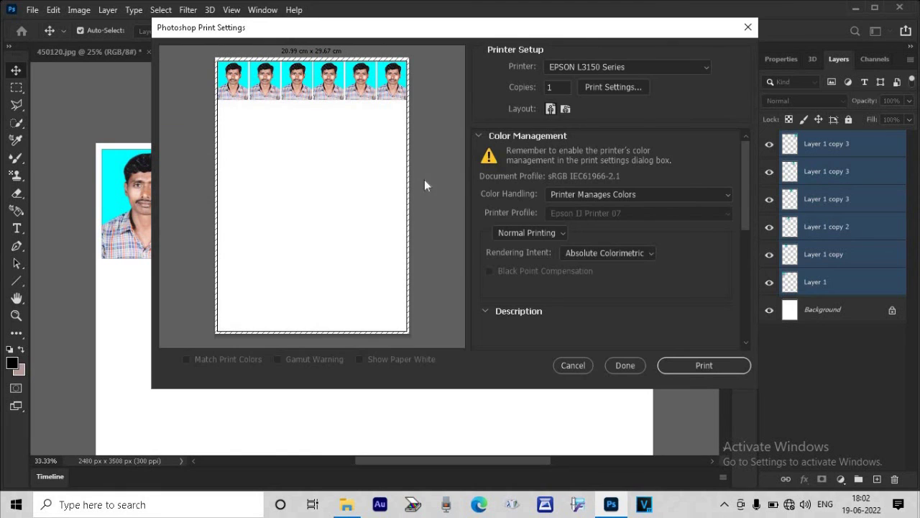
pyautogui.moveTo(747, 158); pyautogui.dragTo(745, 241)
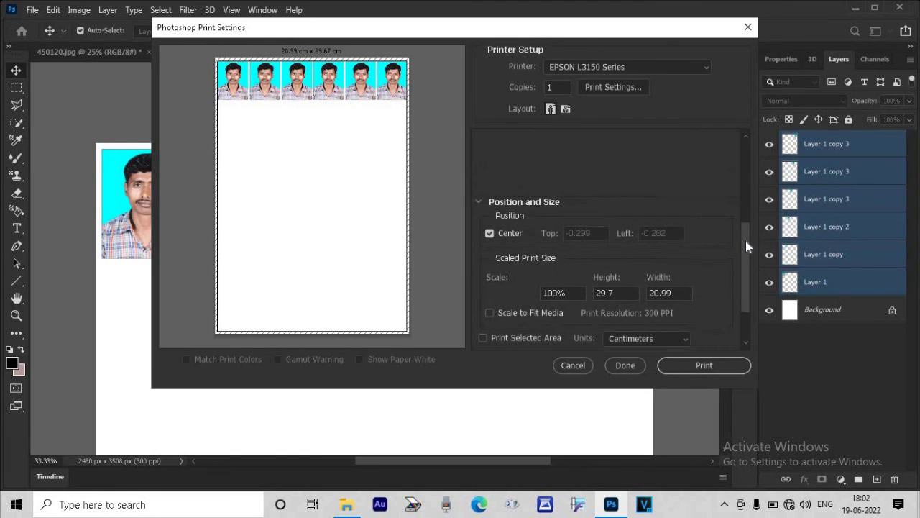
pyautogui.click(489, 315)
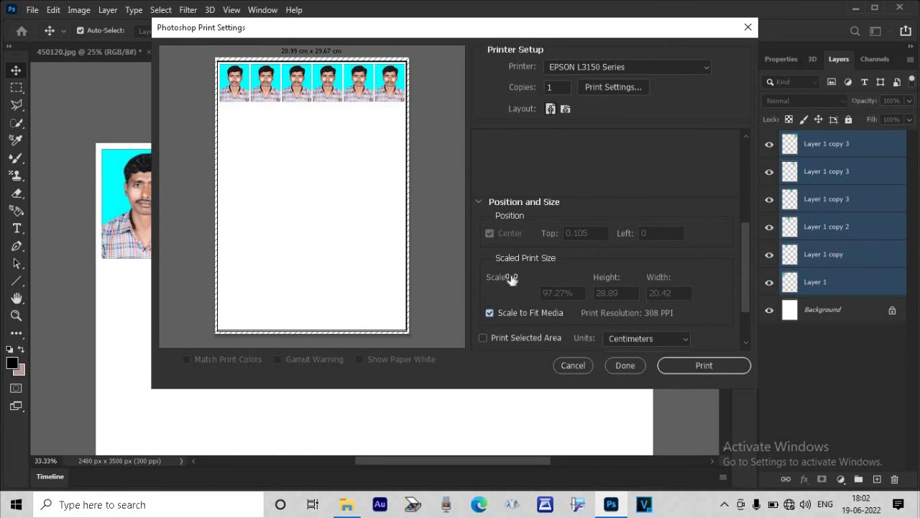
pyautogui.click(573, 365)
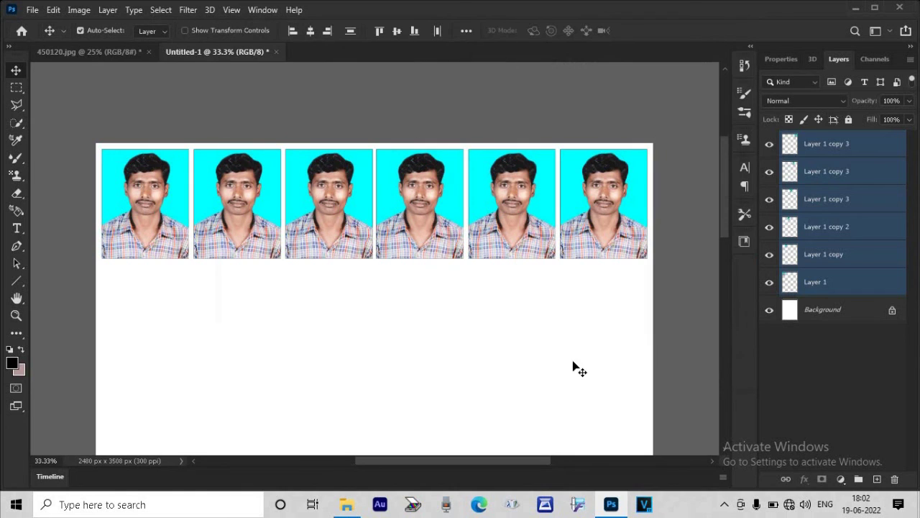